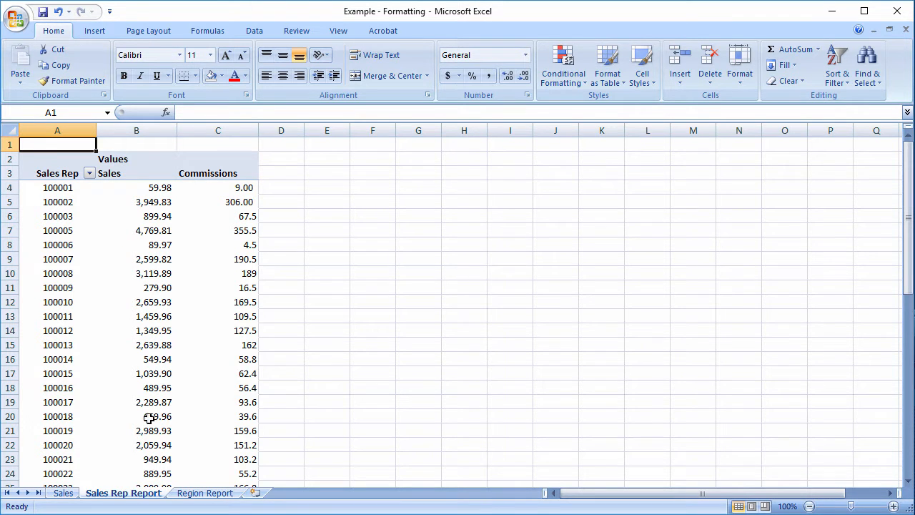
Select the Sales values of all sales reps, B4:B51, leaving out the Grand Total row
left_click(144, 192)
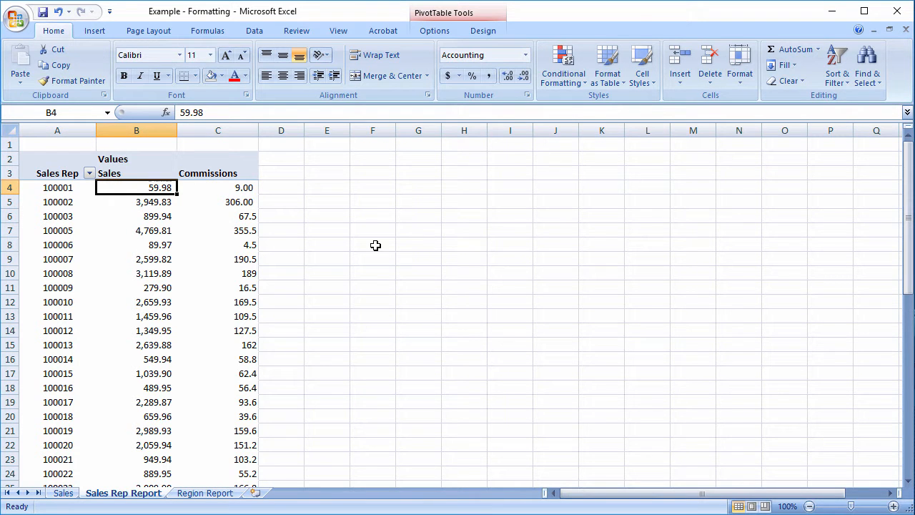
key("ctrl+shift+Down")
key("shift+Up")
scroll(345, 406, "up", 9)
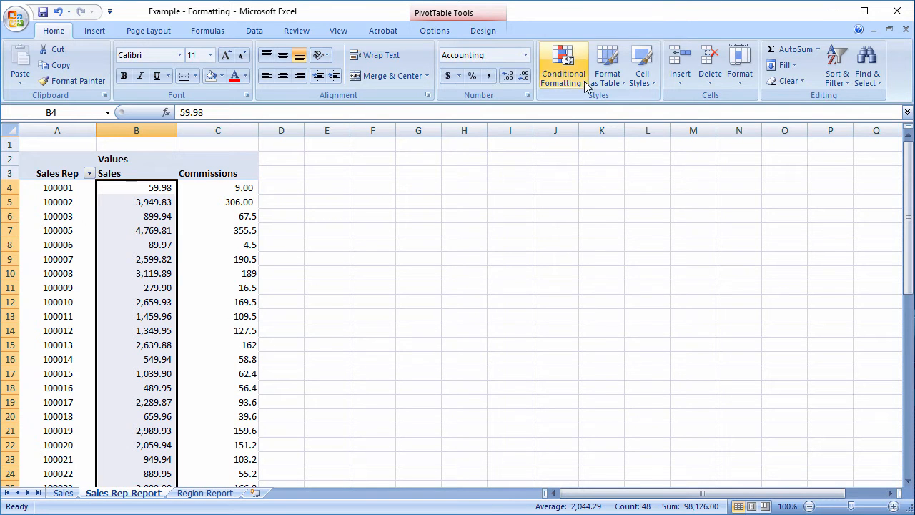
Highlight the selected sales values greater than 1500 with Green Fill with Dark Green Text and review the column
left_click(563, 68)
mouse_move(594, 114)
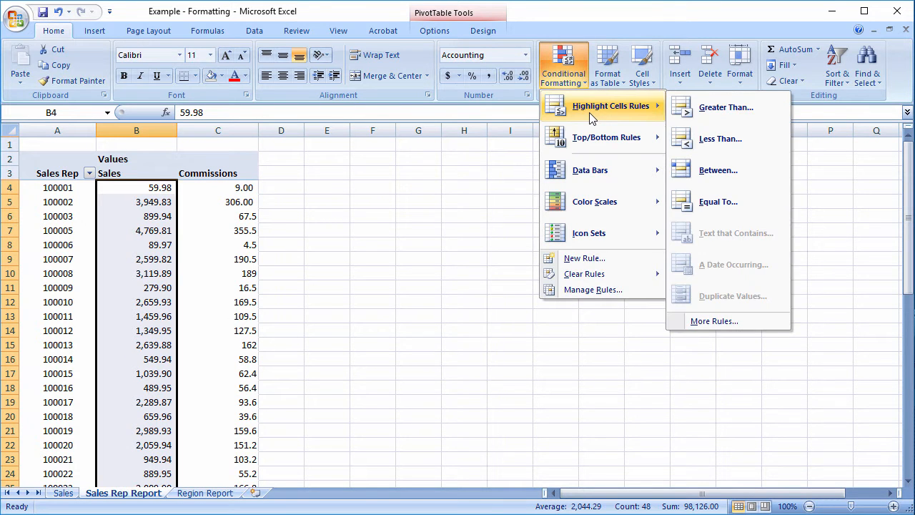
left_click(746, 110)
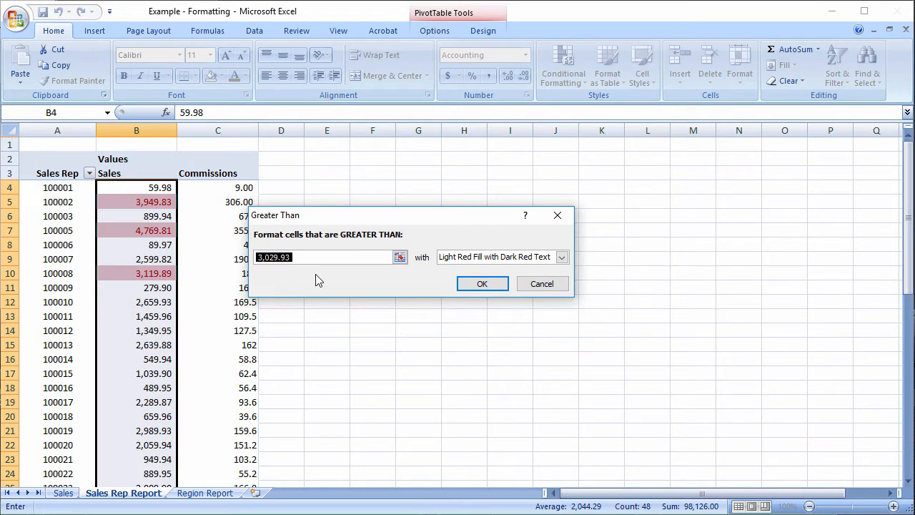
type("1500")
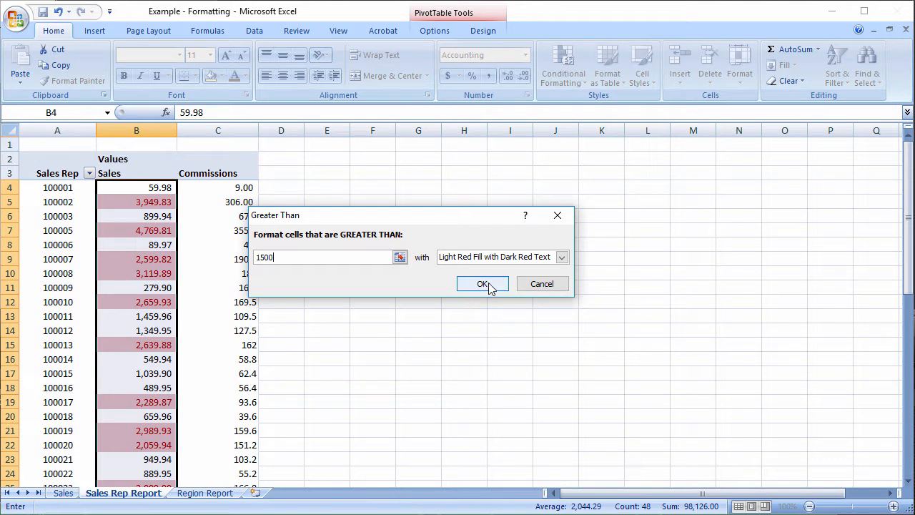
left_click(562, 257)
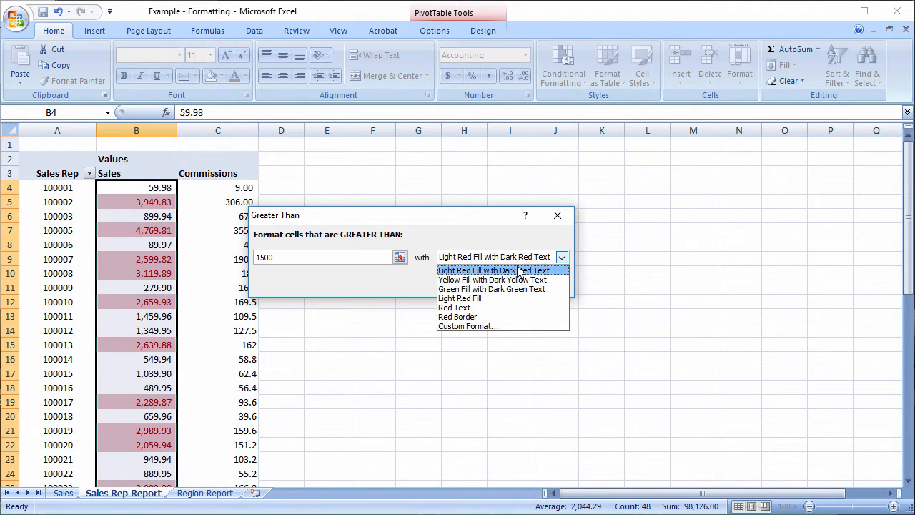
left_click(510, 293)
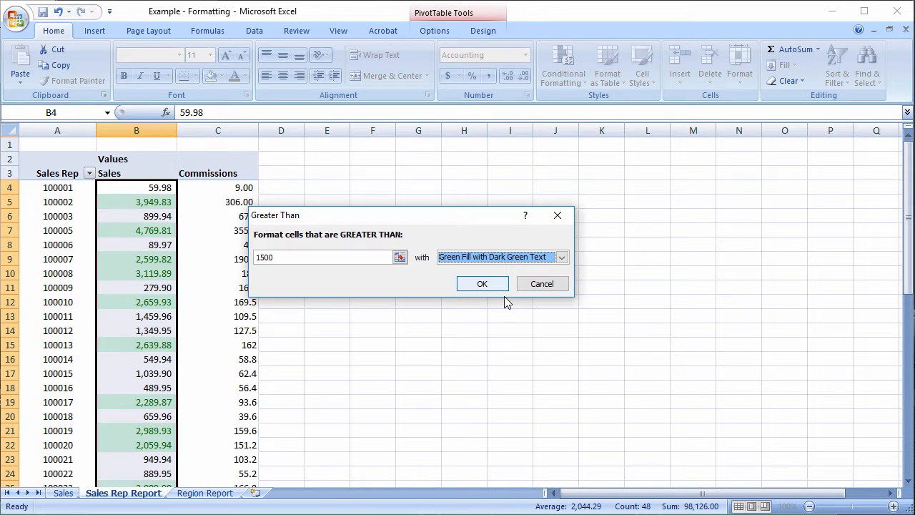
left_click(486, 287)
scroll(151, 257, "down", 9)
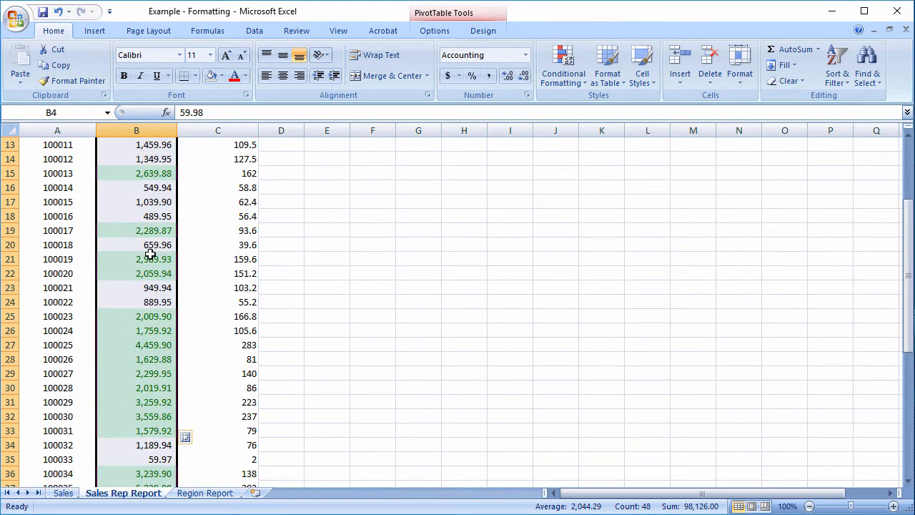
scroll(143, 322, "down", 2)
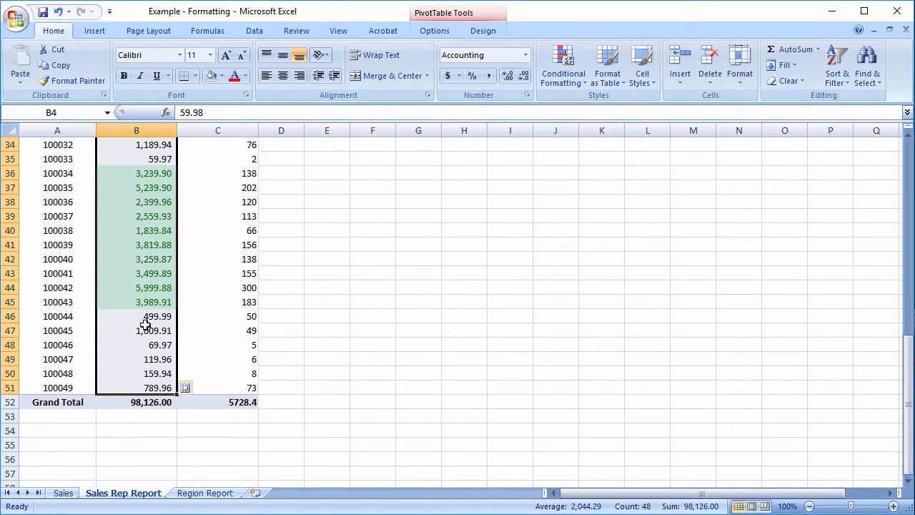
scroll(146, 320, "up", 11)
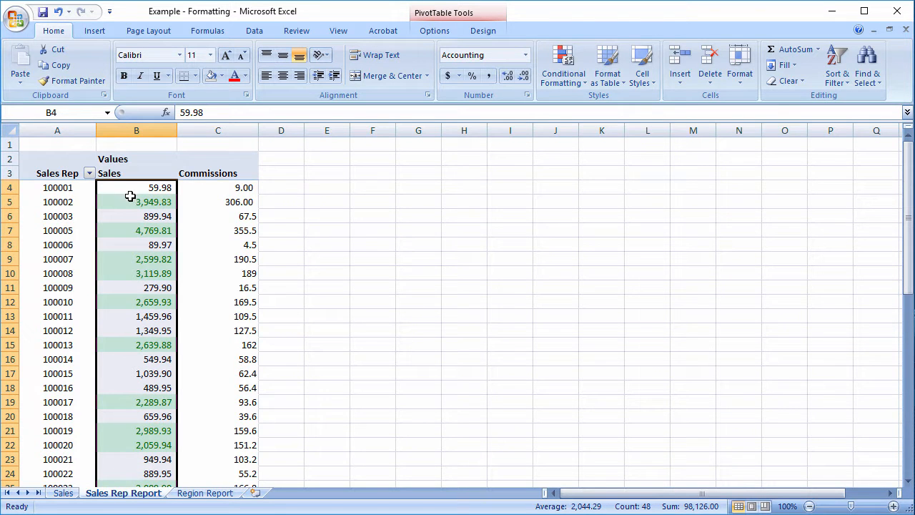
Clear the conditional formatting rules from the selected sales cells and check the column
left_click(581, 82)
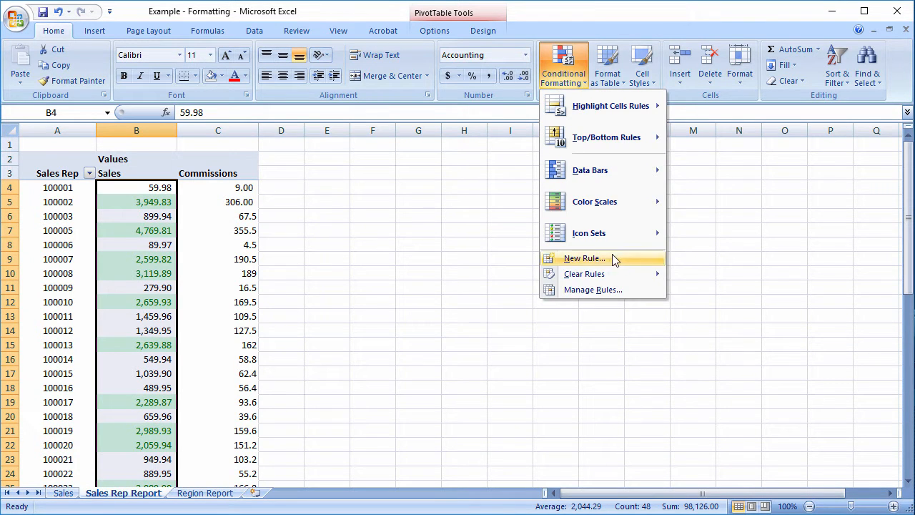
mouse_move(617, 274)
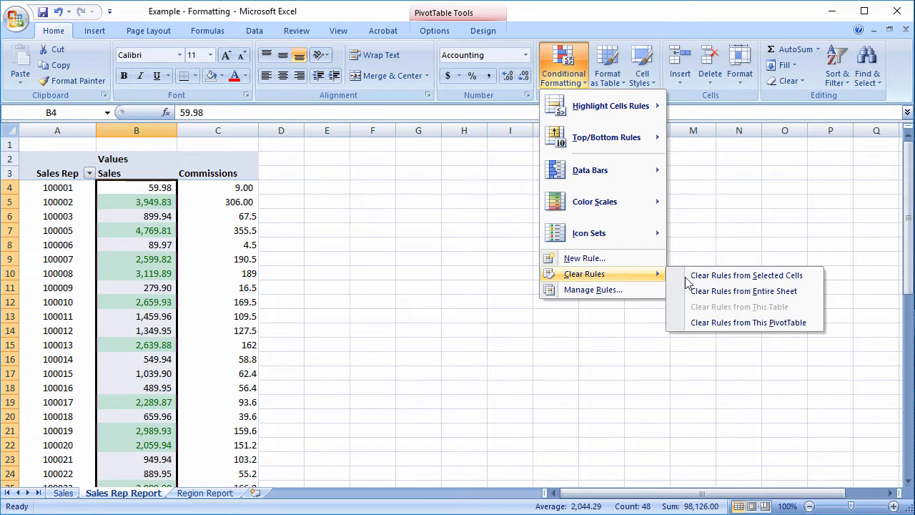
left_click(715, 276)
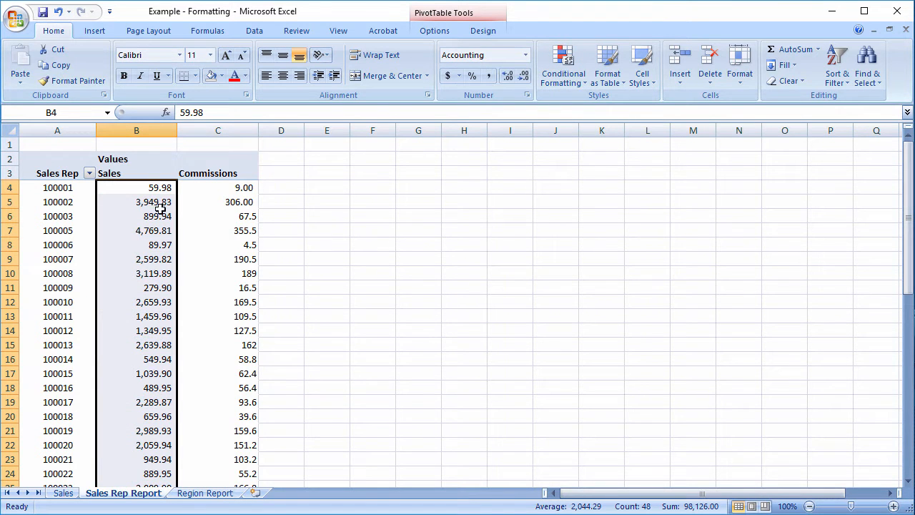
scroll(191, 383, "down", 8)
scroll(200, 384, "up", 8)
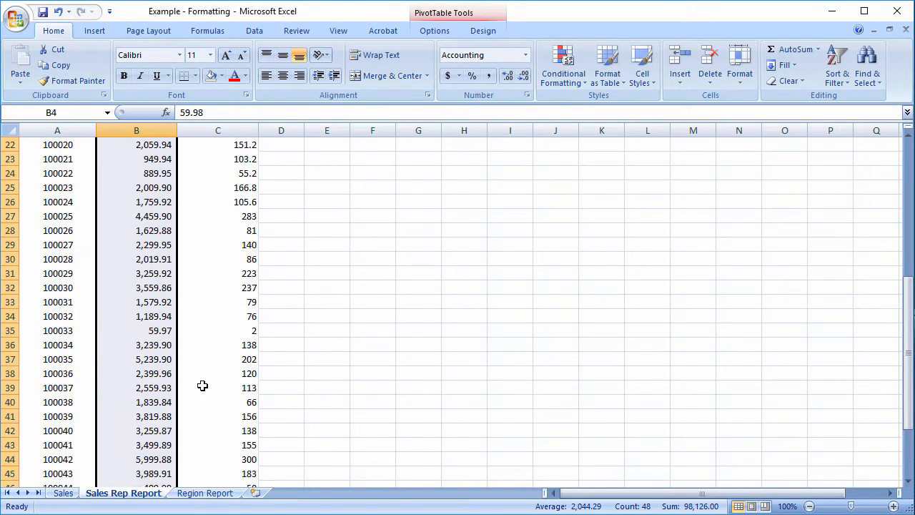
Highlight the selected sales values between 1000 and 2000 with Yellow Fill with Dark Yellow Text and review the column
left_click(563, 64)
mouse_move(580, 107)
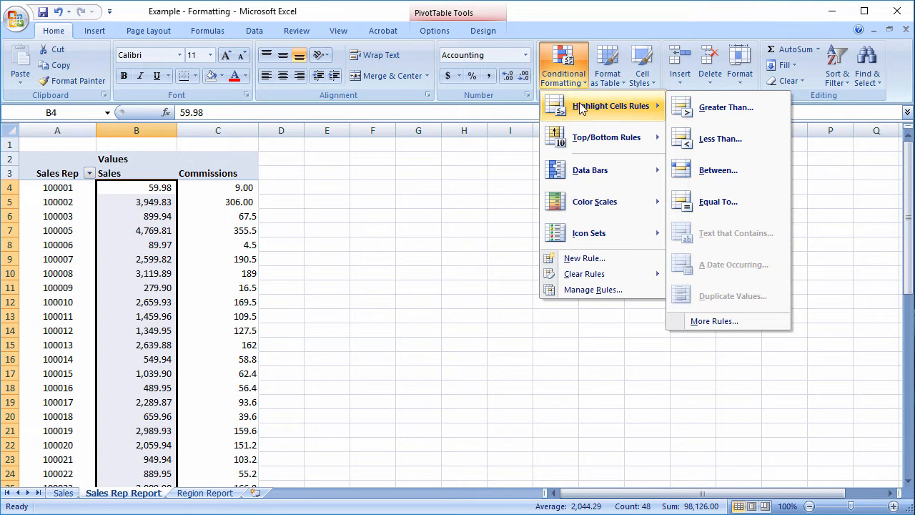
left_click(730, 176)
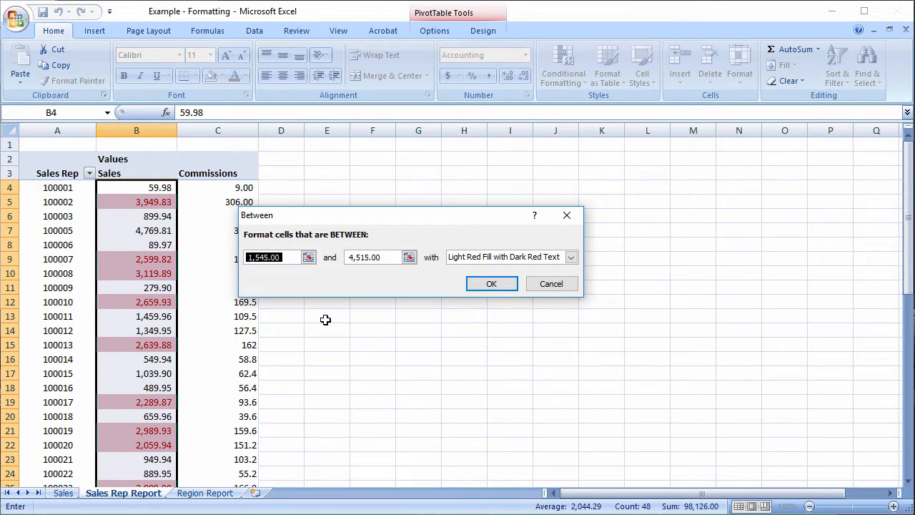
type("1000")
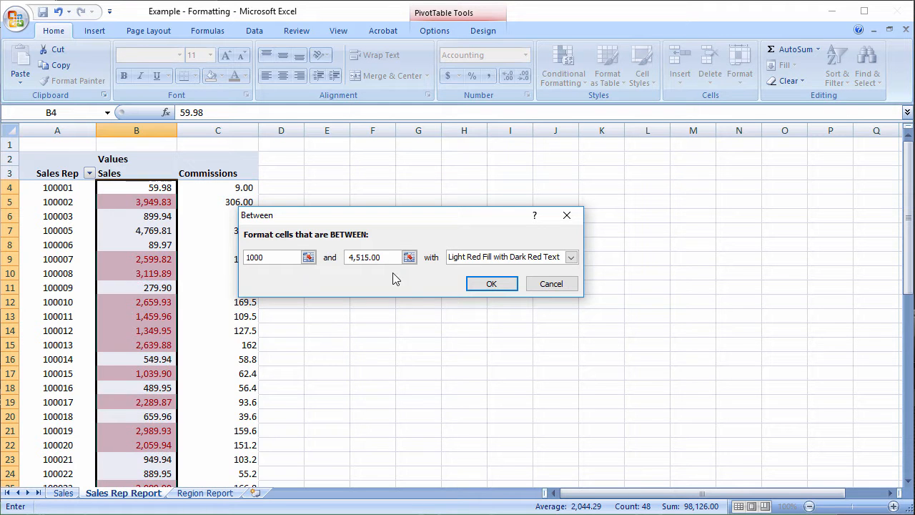
key("Tab")
type("2000")
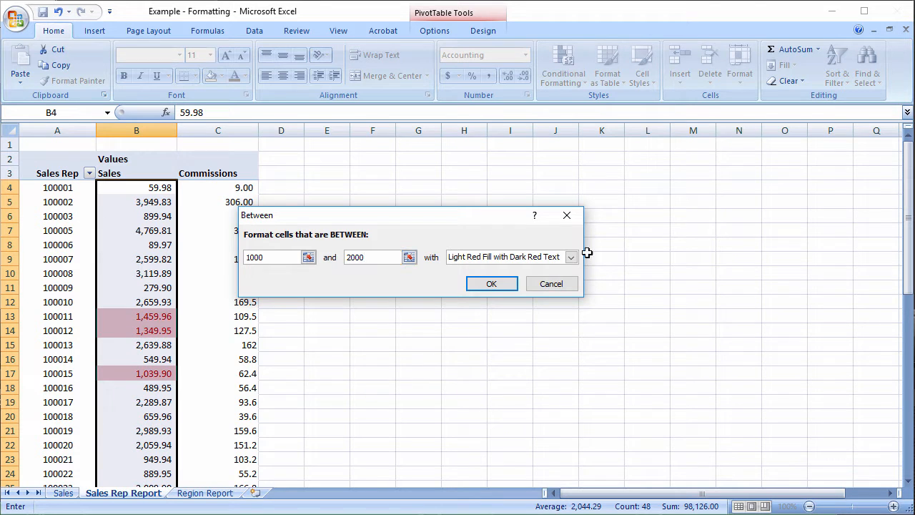
left_click(570, 257)
left_click(549, 279)
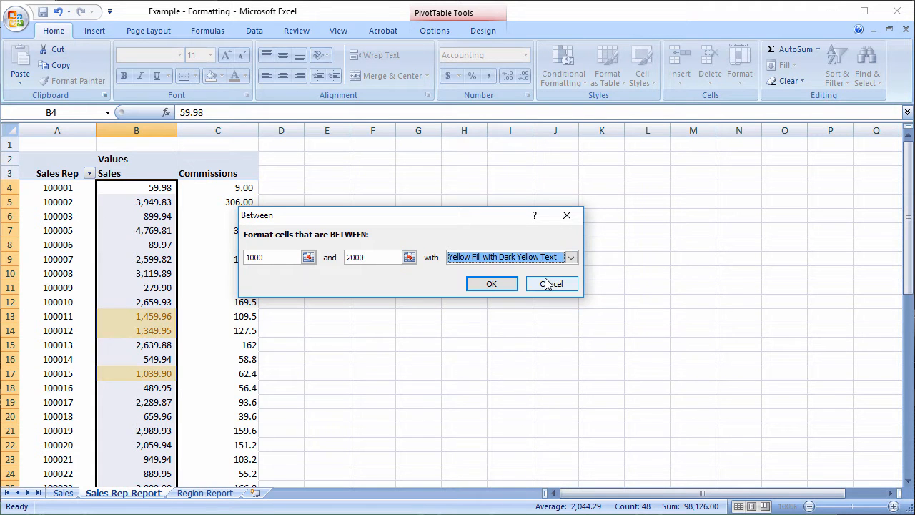
left_click(509, 288)
scroll(126, 325, "down", 9)
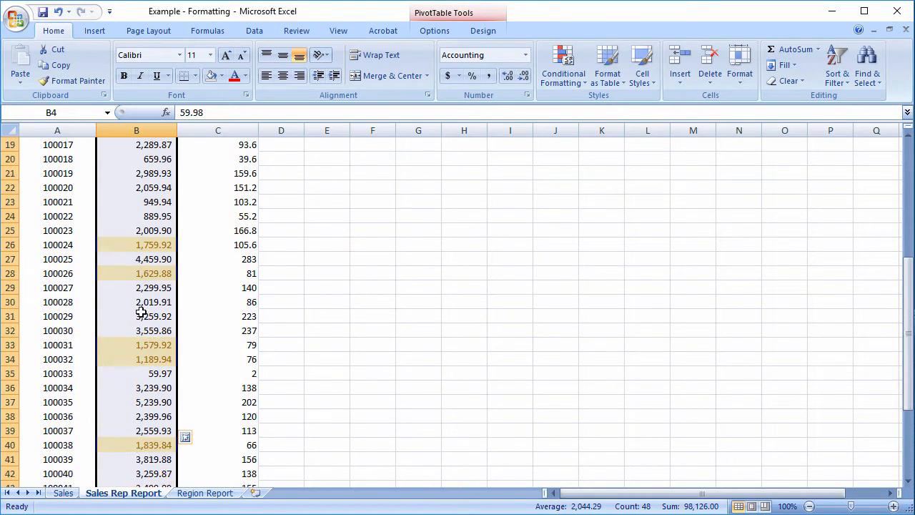
scroll(143, 306, "down", 1)
scroll(148, 365, "up", 4)
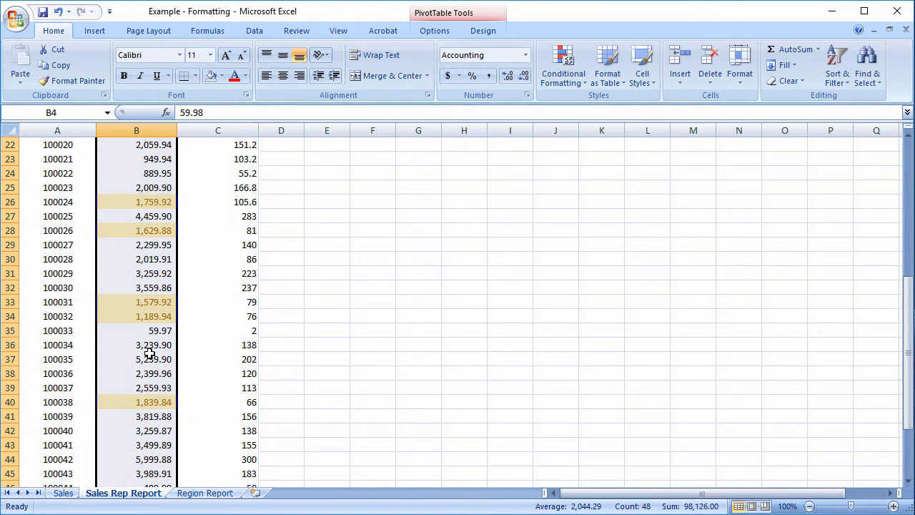
scroll(150, 354, "up", 7)
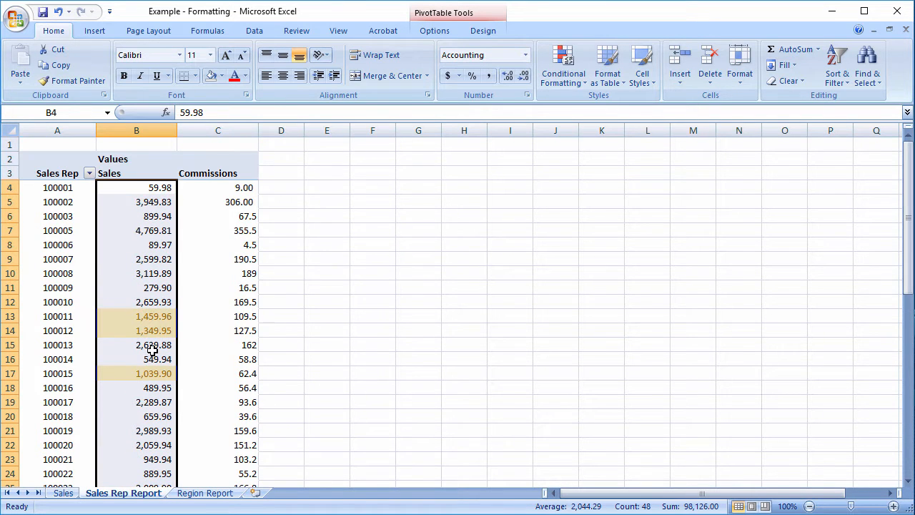
Remove the between-values highlighting rule from the selected sales cells
left_click(564, 71)
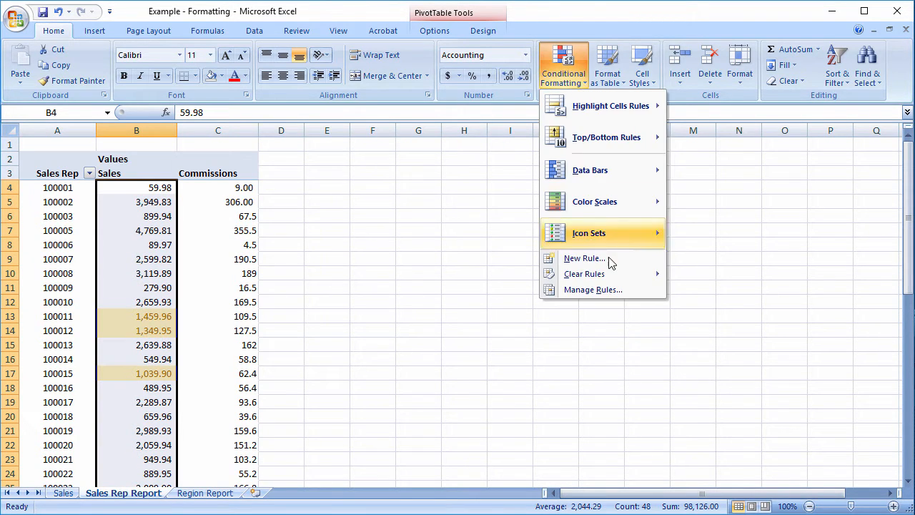
mouse_move(609, 274)
left_click(724, 276)
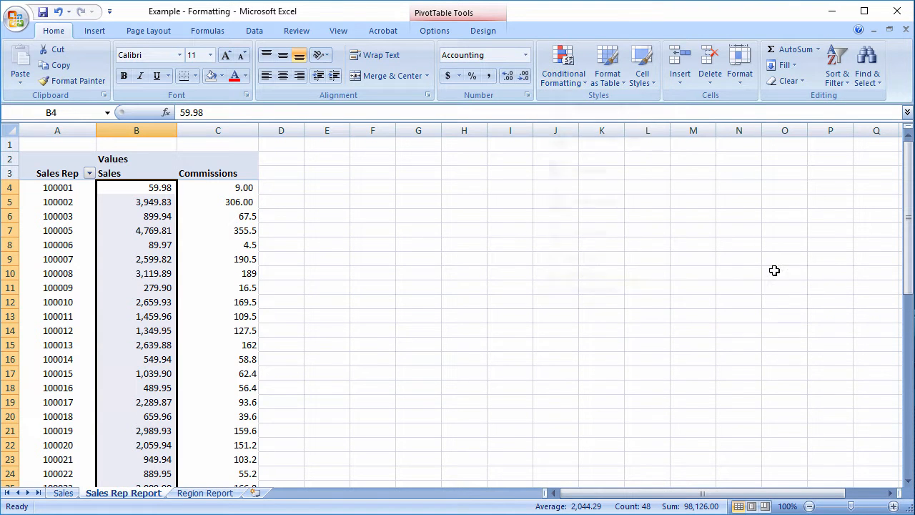
Highlight the selected sales values less than 500 with Light Red Fill with Dark Red Text and review the column
left_click(585, 87)
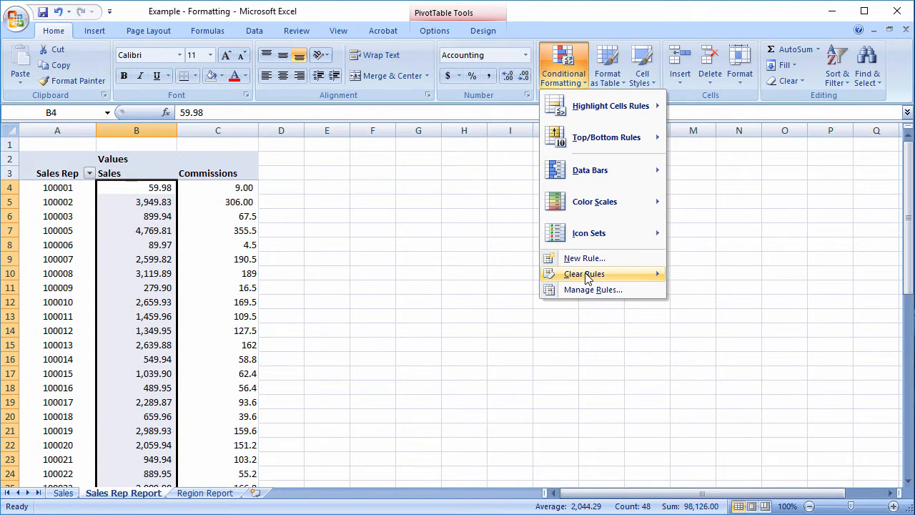
mouse_move(610, 275)
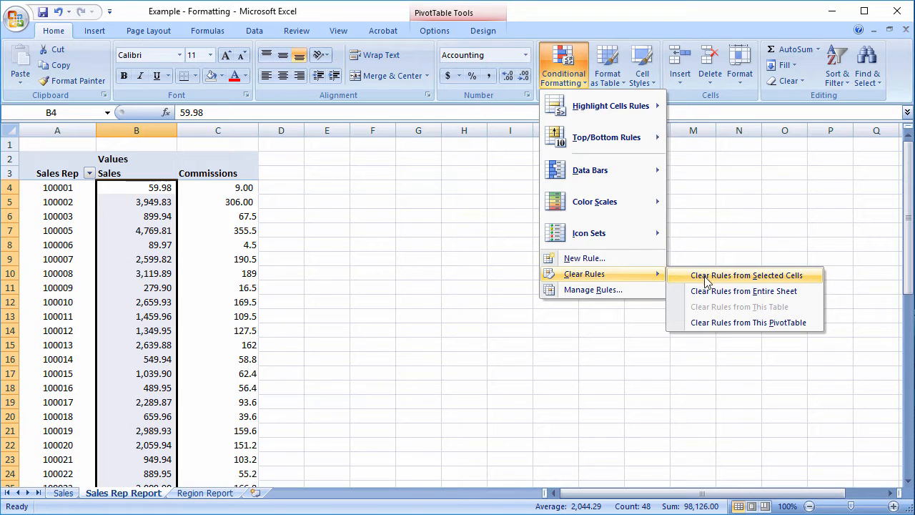
mouse_move(628, 103)
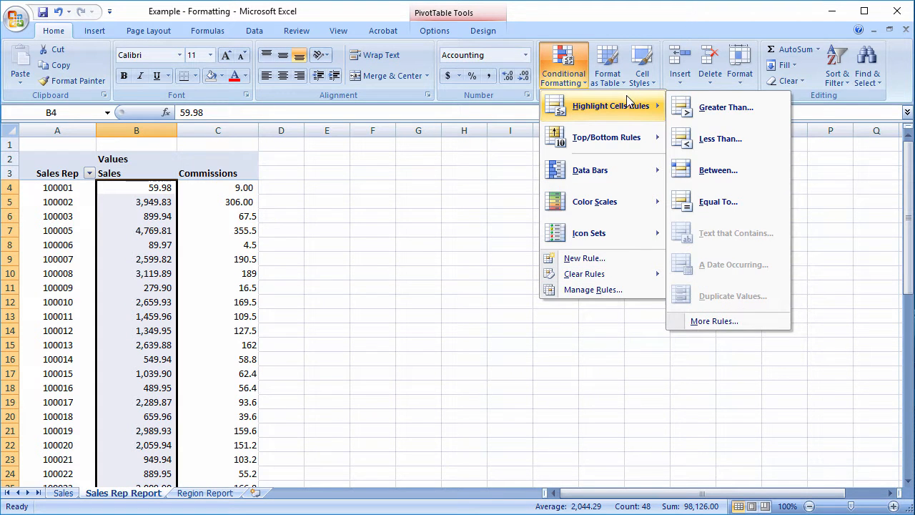
left_click(720, 139)
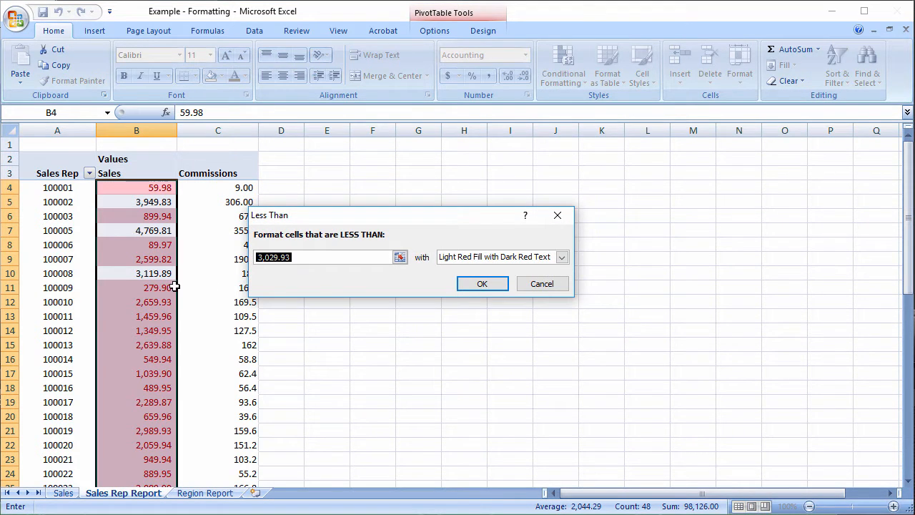
left_click_drag(307, 257, 246, 256)
type("500")
left_click(483, 283)
scroll(208, 290, "down", 10)
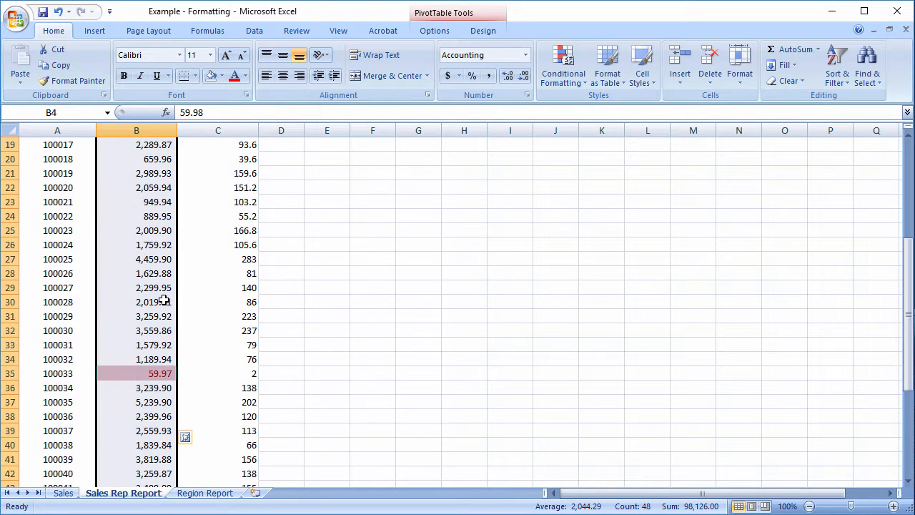
scroll(161, 316, "down", 1)
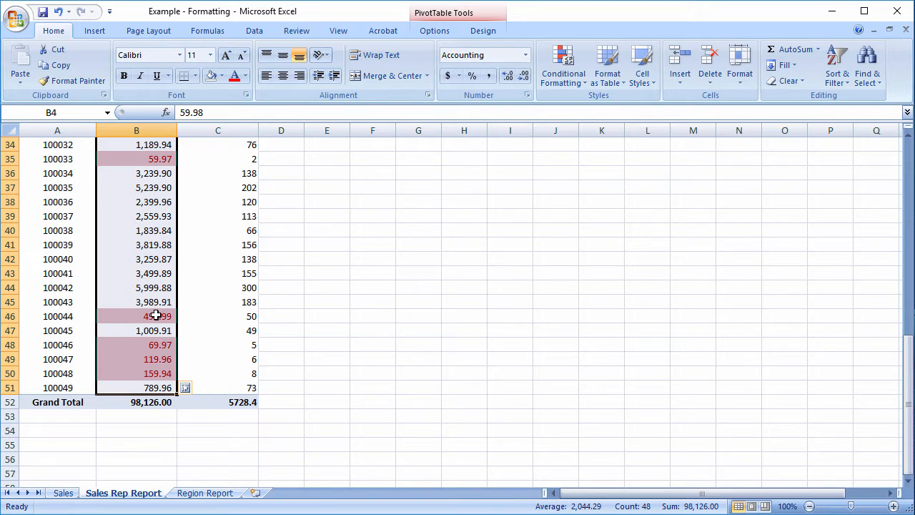
scroll(202, 369, "up", 11)
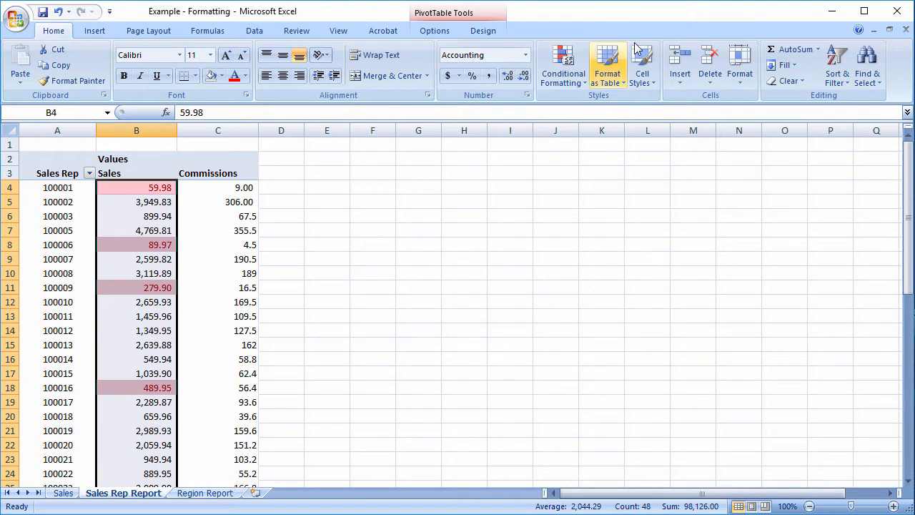
Delete the Cell Value < 500 rule from the PivotTable's conditional formatting rules
left_click(572, 72)
mouse_move(622, 279)
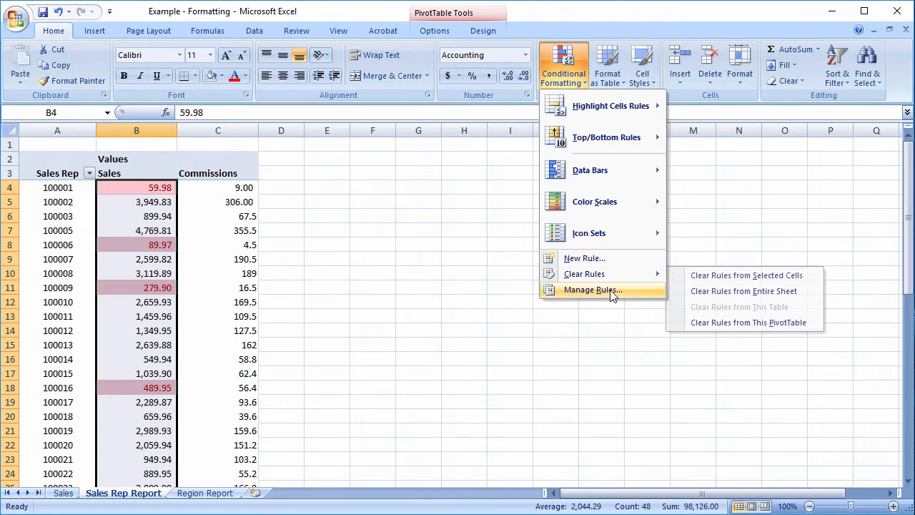
left_click(613, 292)
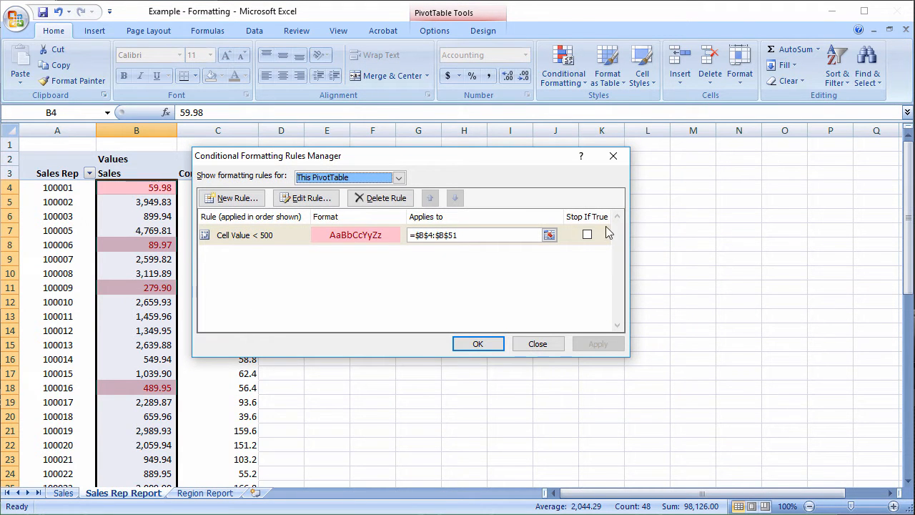
left_click(349, 235)
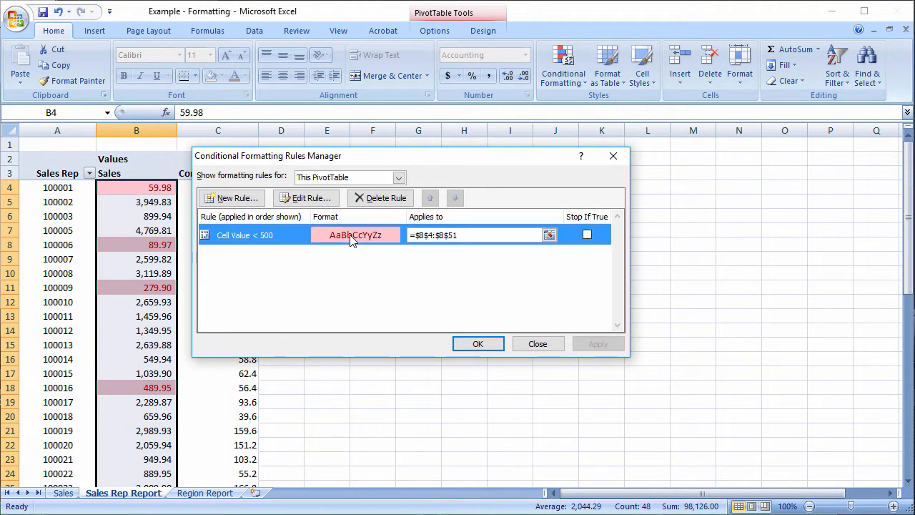
left_click(380, 199)
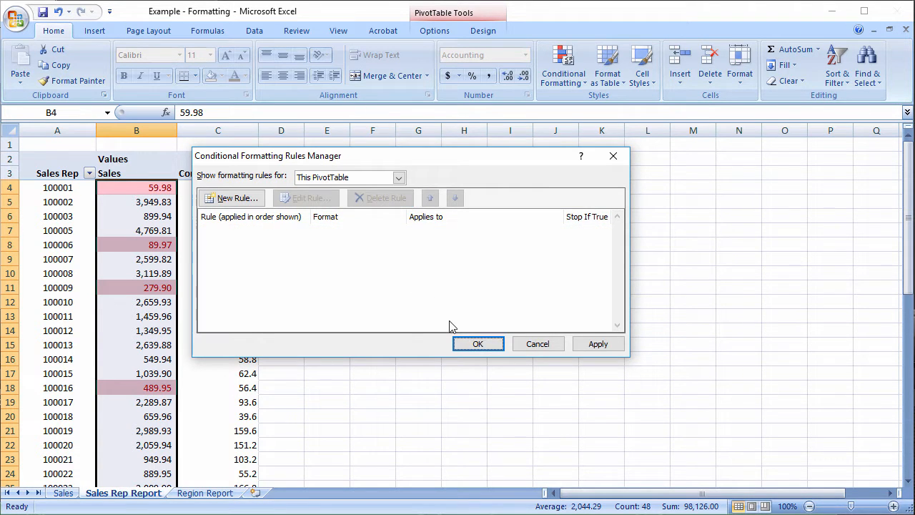
left_click(478, 343)
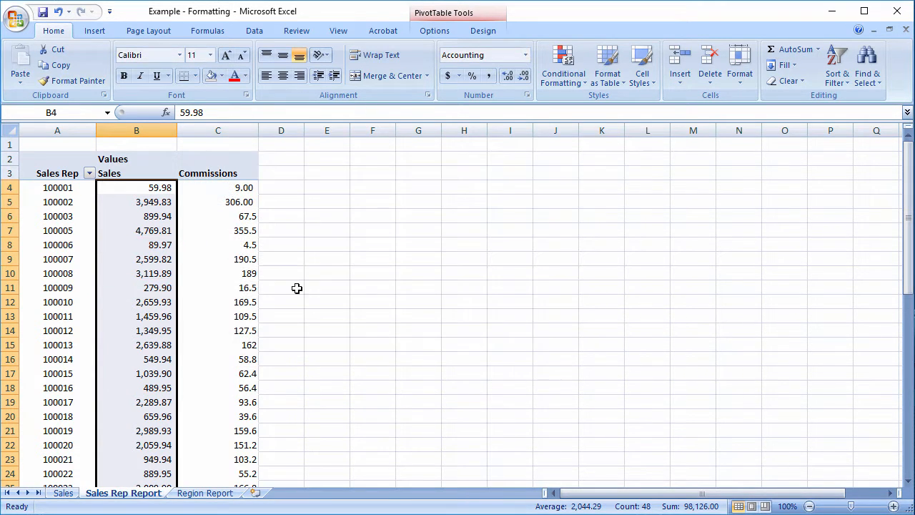
Highlight the top 10 items among the selected sales values with Green Fill with Dark Green Text and review the column
left_click(581, 92)
mouse_move(617, 146)
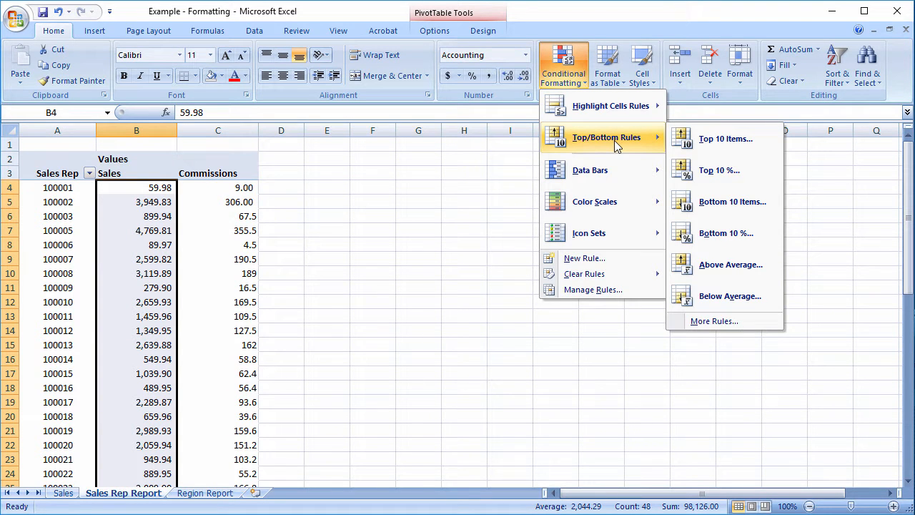
left_click(718, 140)
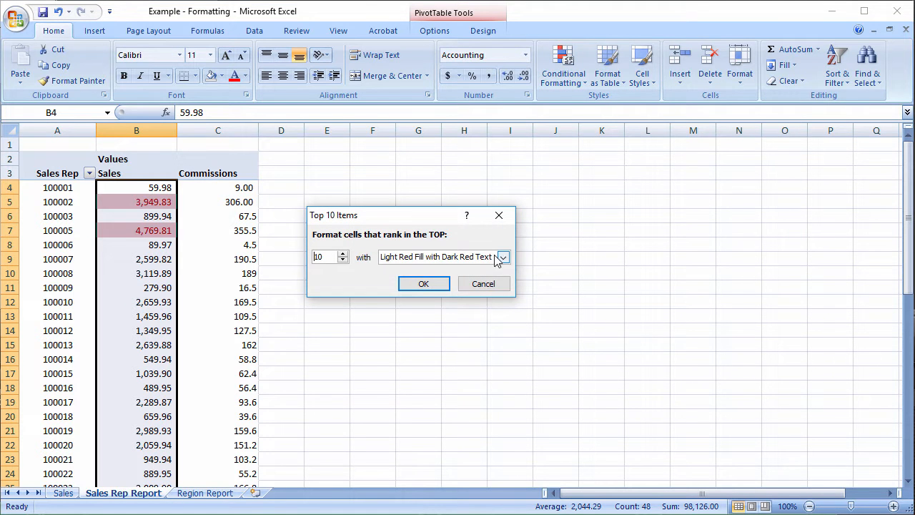
left_click(504, 258)
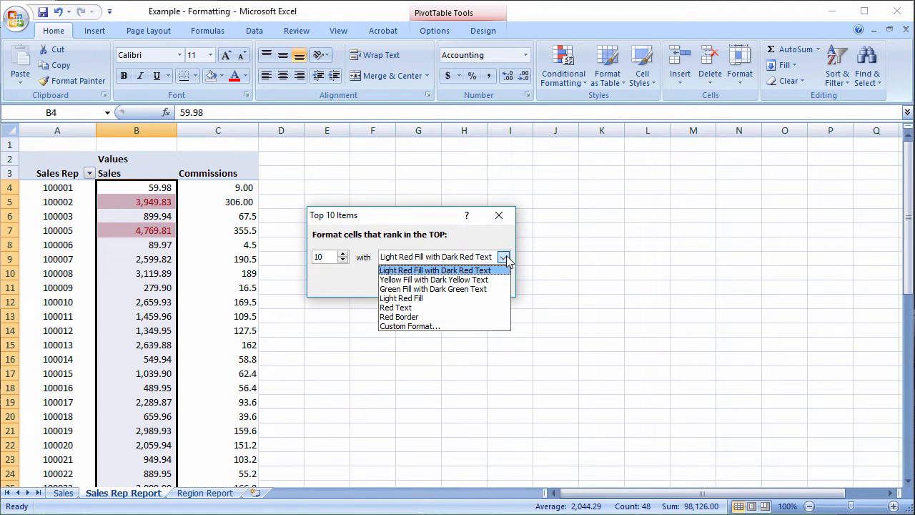
left_click(421, 288)
left_click(423, 284)
scroll(200, 303, "down", 11)
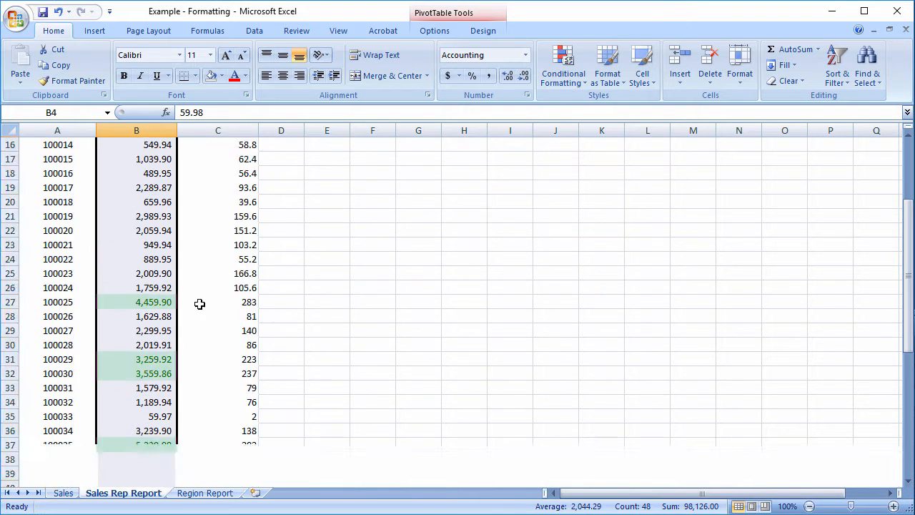
scroll(167, 325, "up", 11)
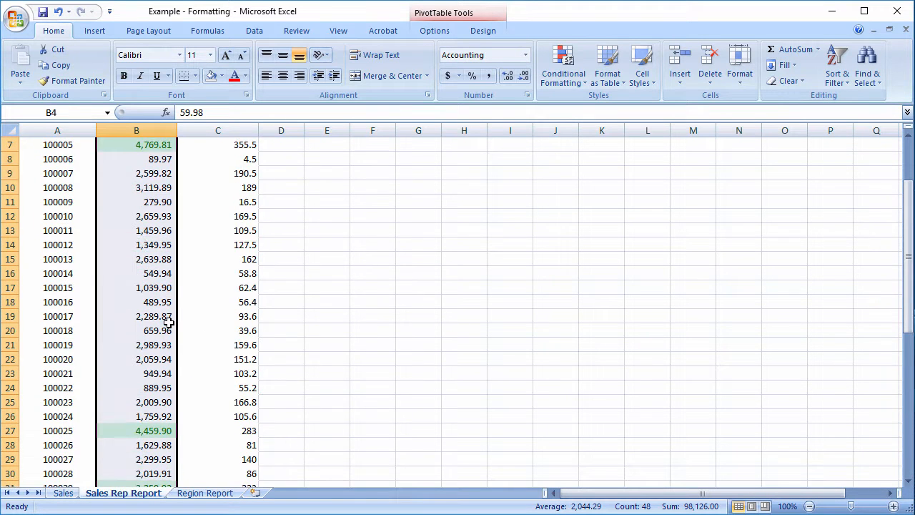
Highlight the bottom 10 items among the selected sales values with Light Red Fill with Dark Red Text and review the column
left_click(579, 83)
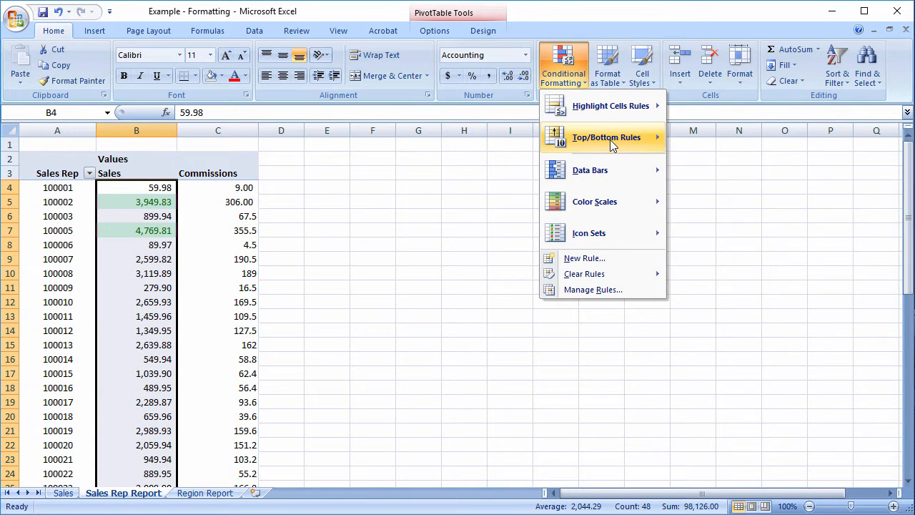
mouse_move(613, 143)
left_click(734, 204)
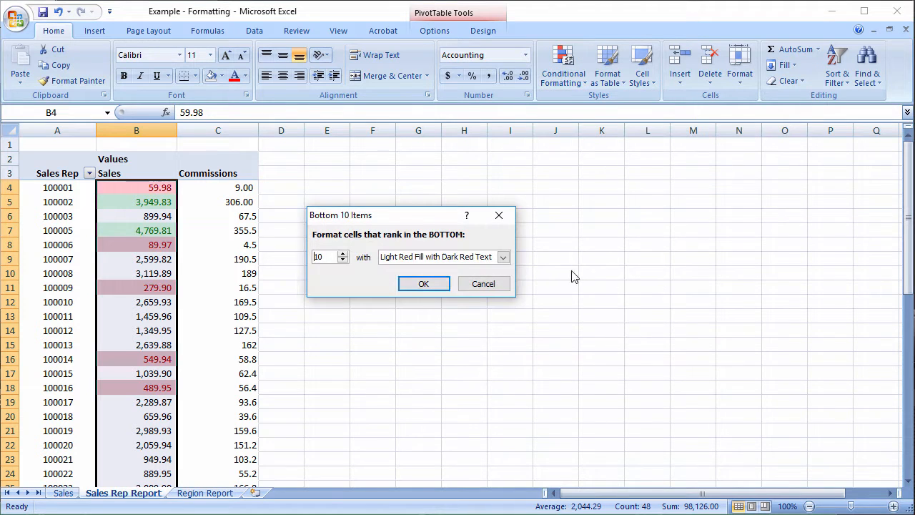
left_click(420, 285)
left_click(318, 315)
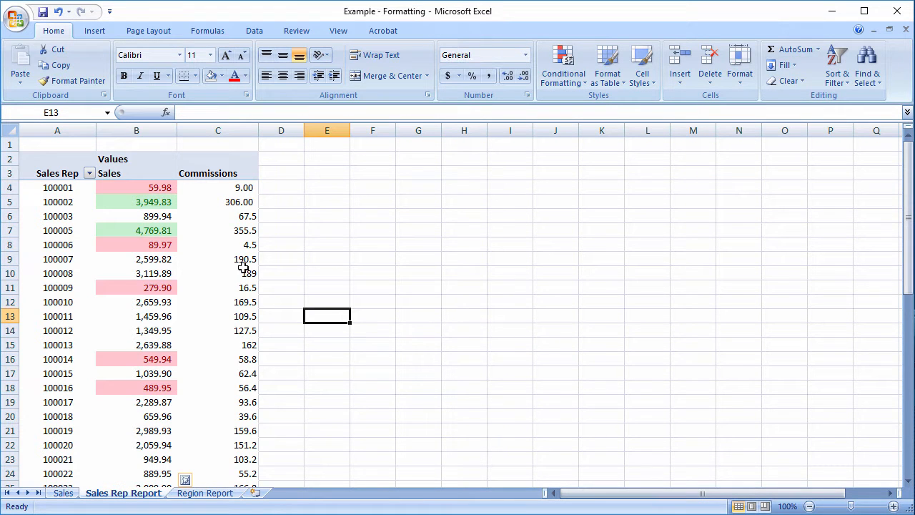
scroll(215, 247, "down", 10)
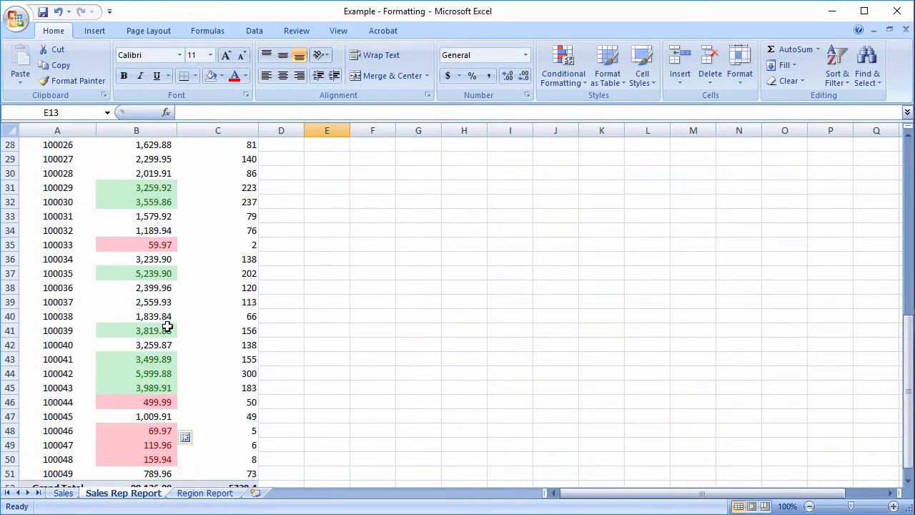
scroll(176, 395, "up", 10)
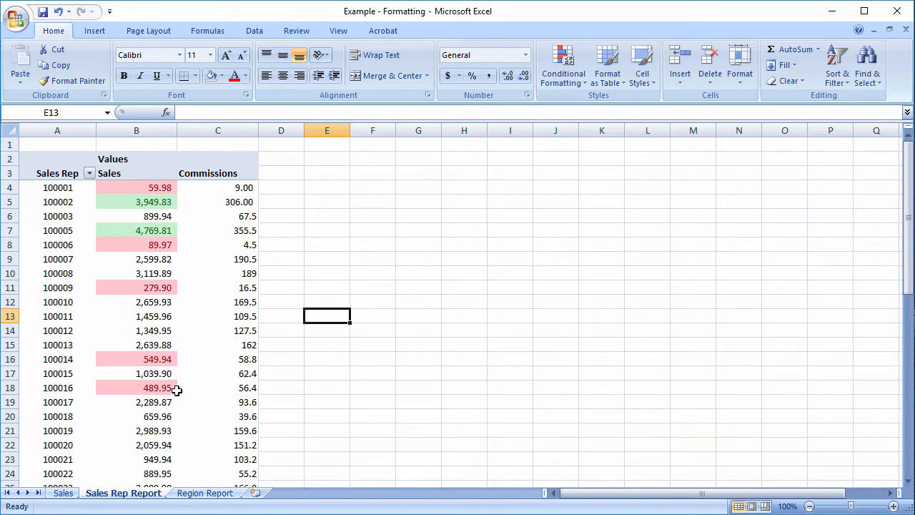
Select the sales values B4 to B51 without the grand total and clear the conditional formatting rules from them
left_click(153, 186)
key("ctrl+shift+Down")
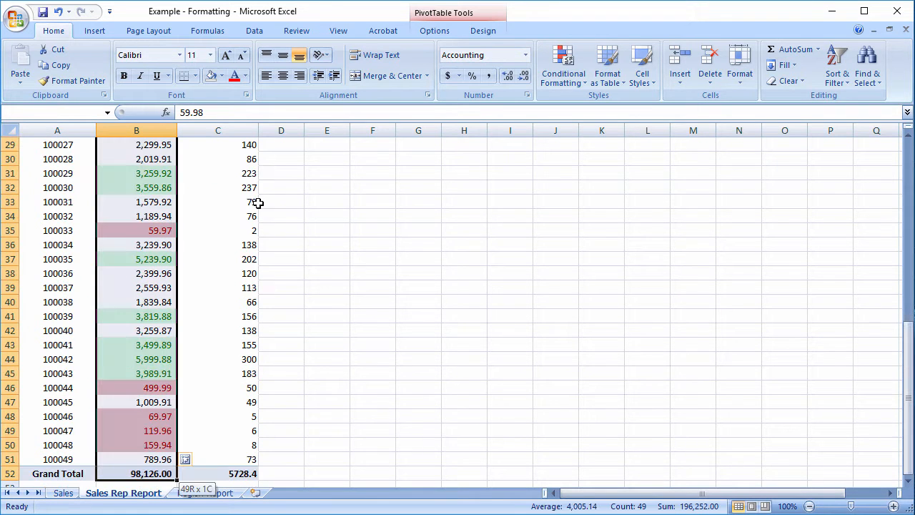
key("shift+Up")
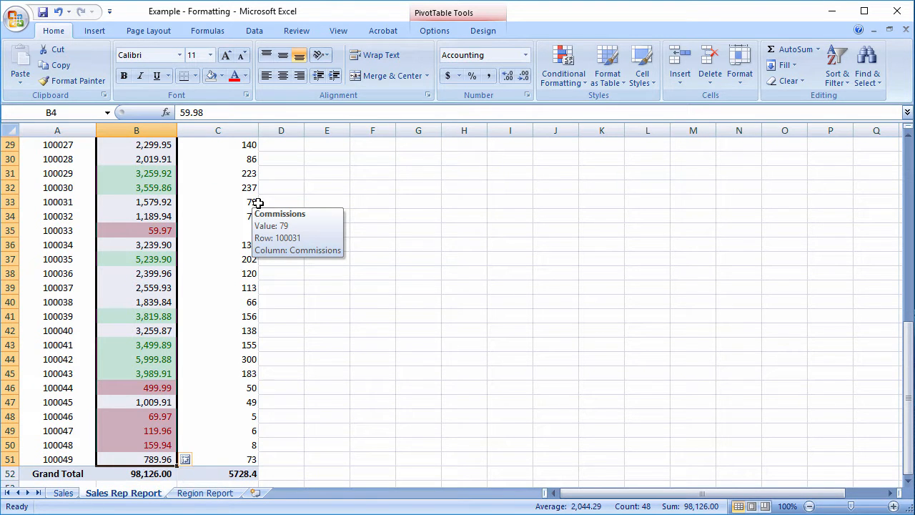
scroll(308, 256, "up", 10)
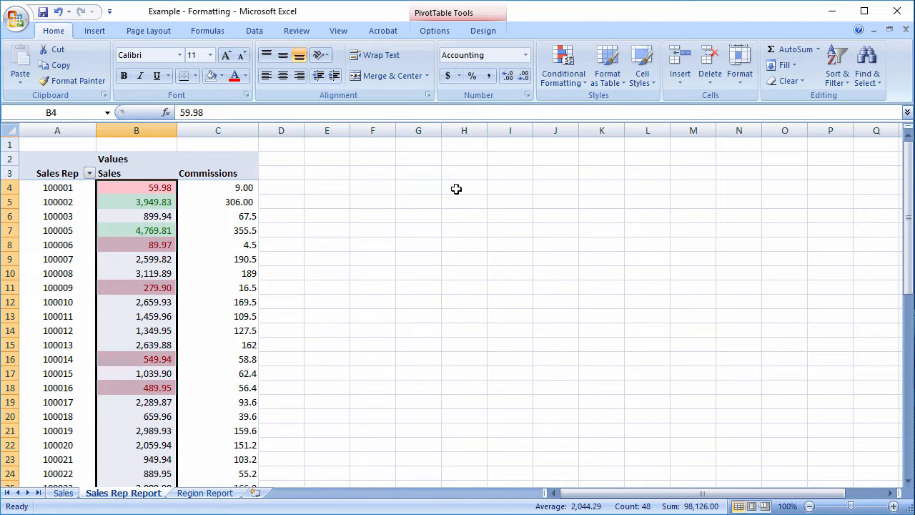
left_click(572, 77)
mouse_move(647, 274)
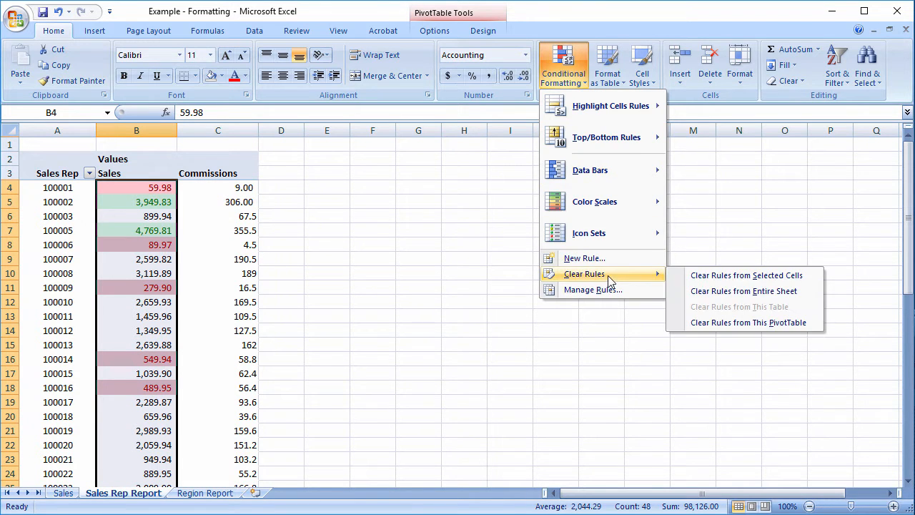
left_click(706, 275)
Highlight the top 10% of the selected sales values with Green Fill with Dark Green Text
left_click(580, 82)
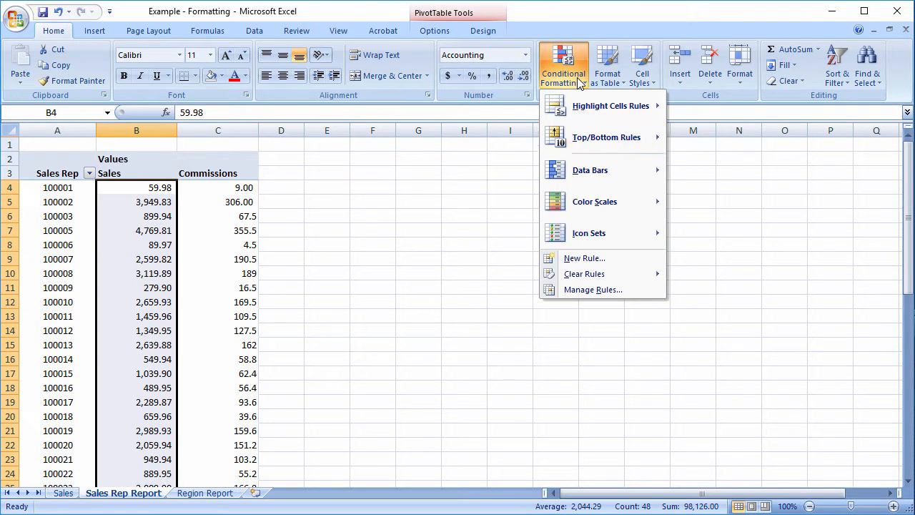
mouse_move(614, 143)
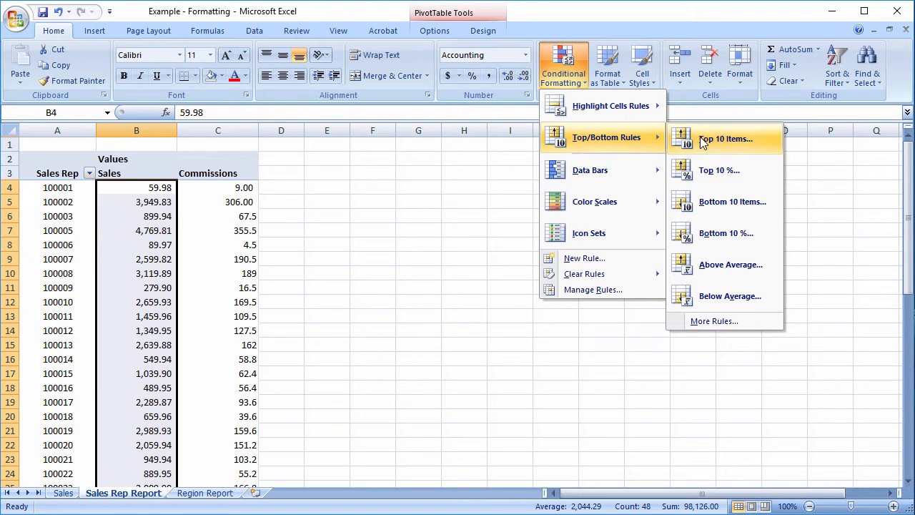
left_click(730, 171)
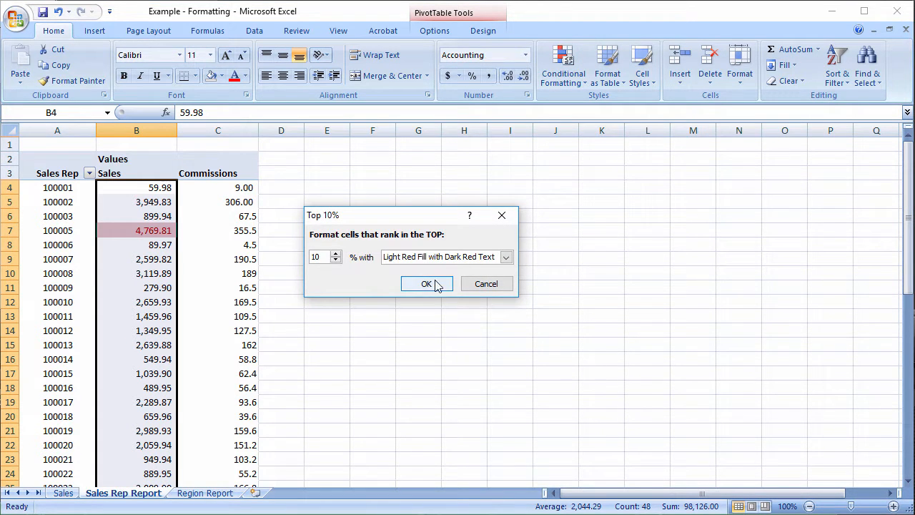
left_click(506, 257)
left_click(436, 289)
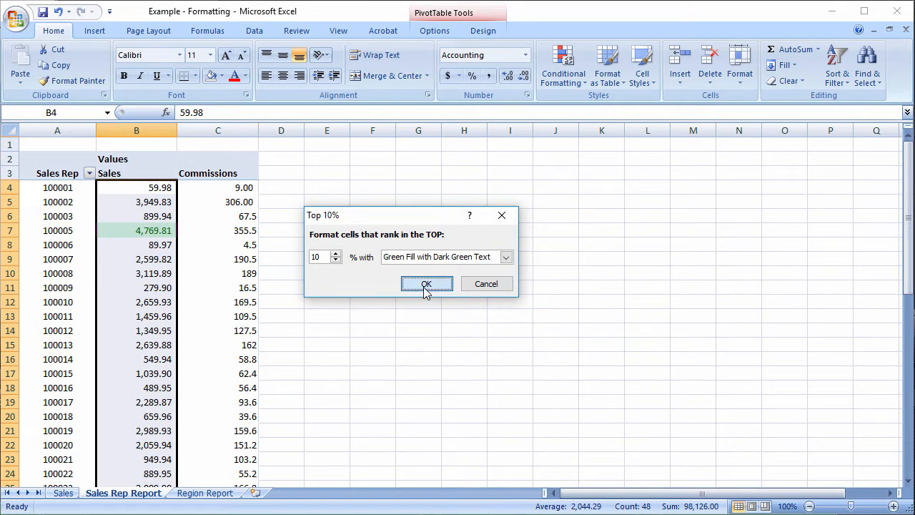
left_click(427, 285)
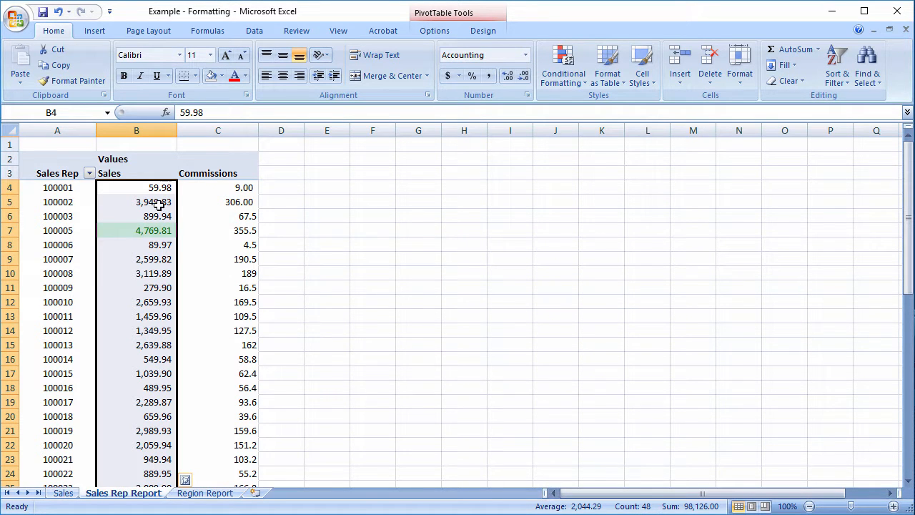
Examine each sales value highlighted by the top 10% rule, down to the grand total row
mouse_move(146, 230)
left_click(164, 231)
scroll(190, 311, "down", 4)
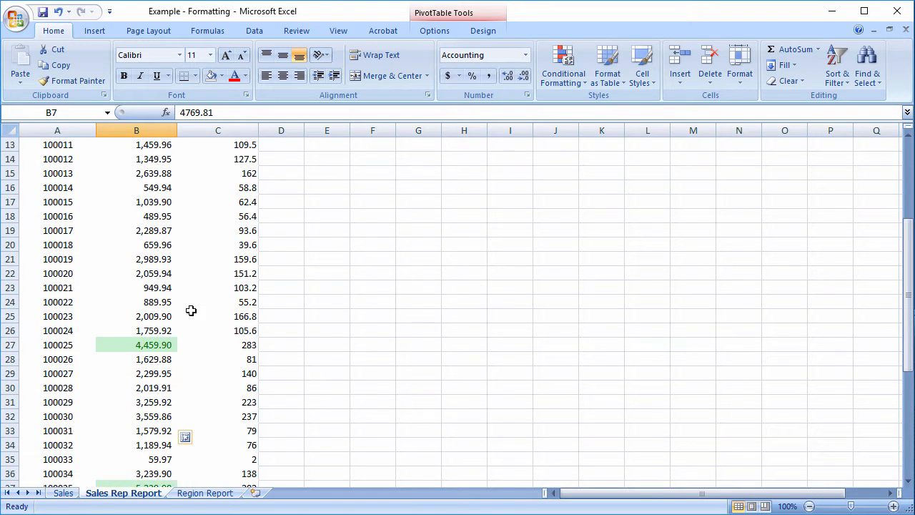
left_click(159, 349)
scroll(179, 365, "down", 3)
left_click(161, 359)
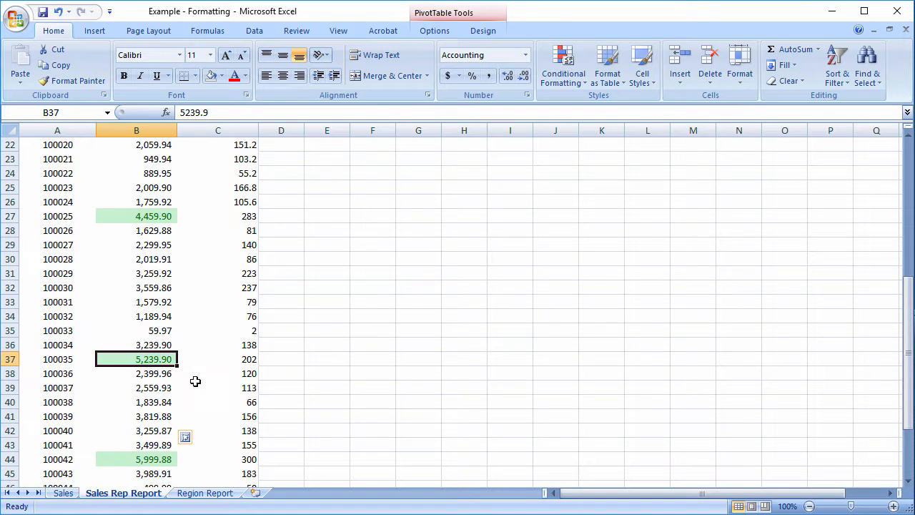
scroll(165, 372, "down", 2)
left_click(143, 368)
scroll(150, 290, "down", 3)
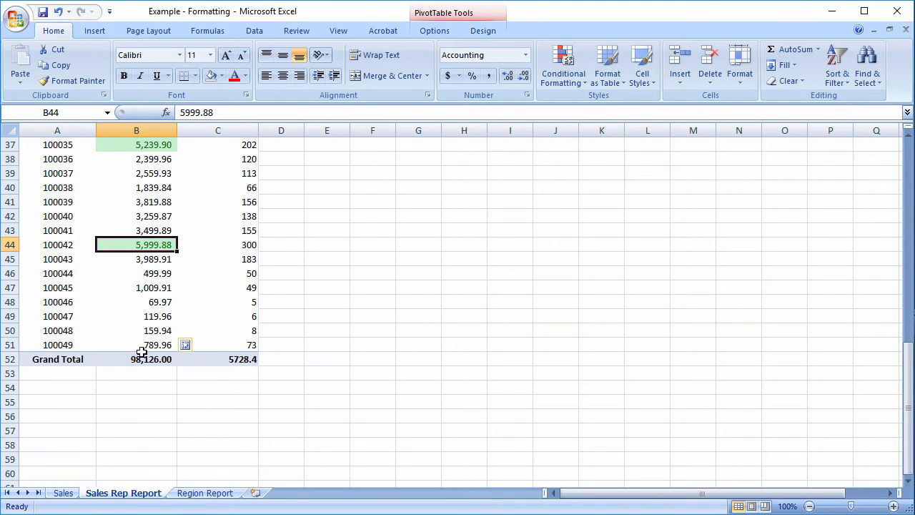
scroll(193, 319, "up", 12)
Highlight the bottom 10% of the sales values in B4 to B51 with Light Red Fill with Dark Red Text and review the column
left_click(159, 192)
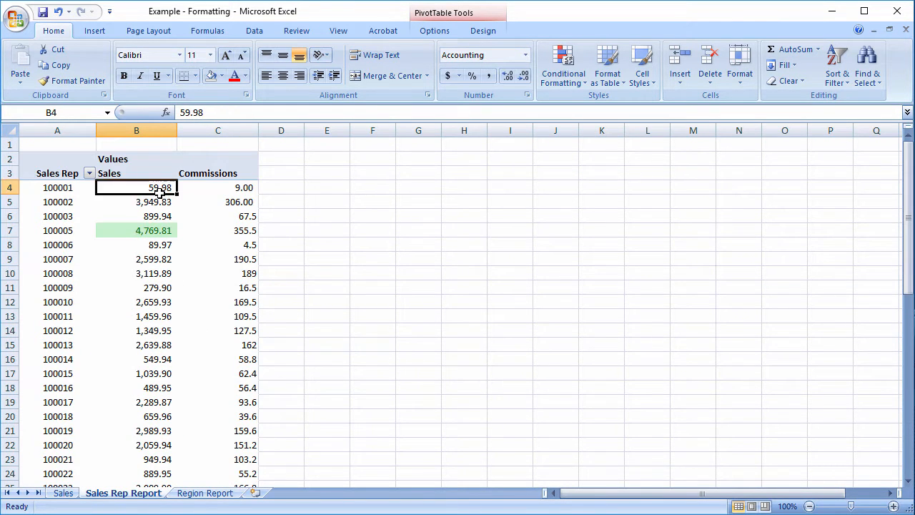
key("ctrl+shift+Down")
key("shift+Up")
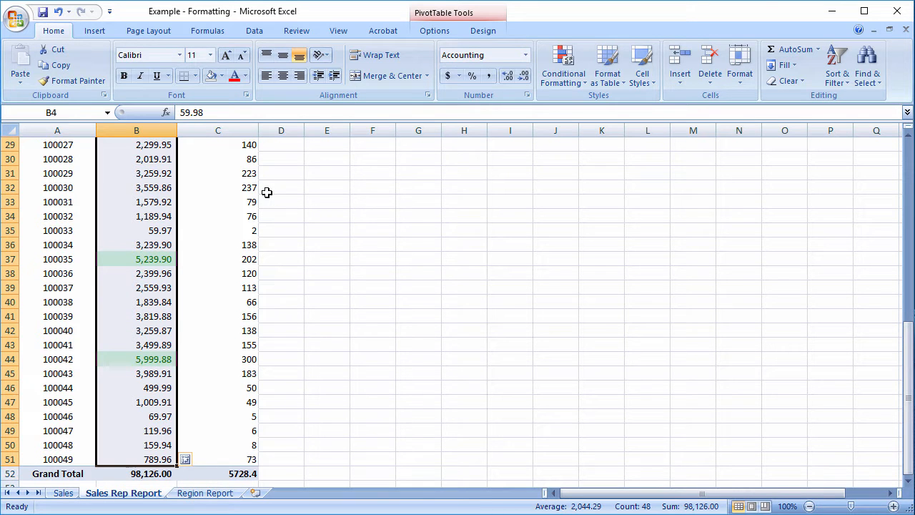
left_click(563, 67)
mouse_move(596, 140)
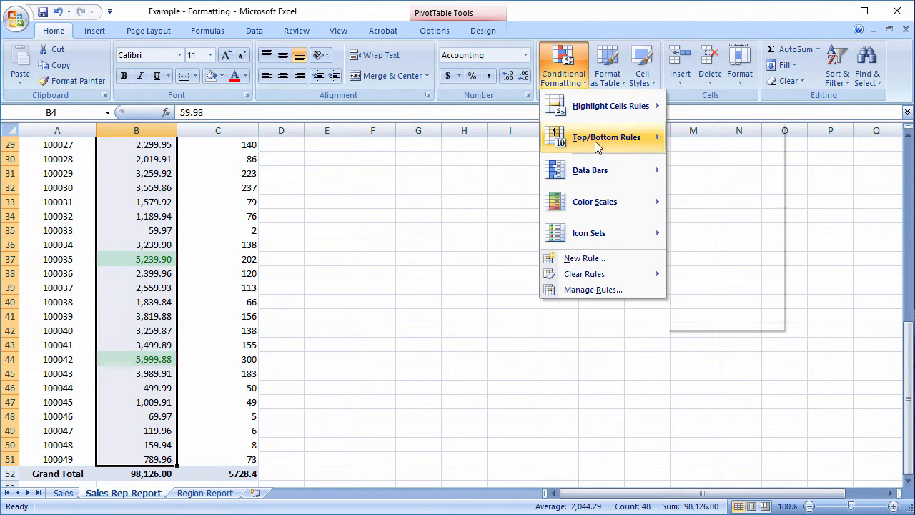
left_click(730, 236)
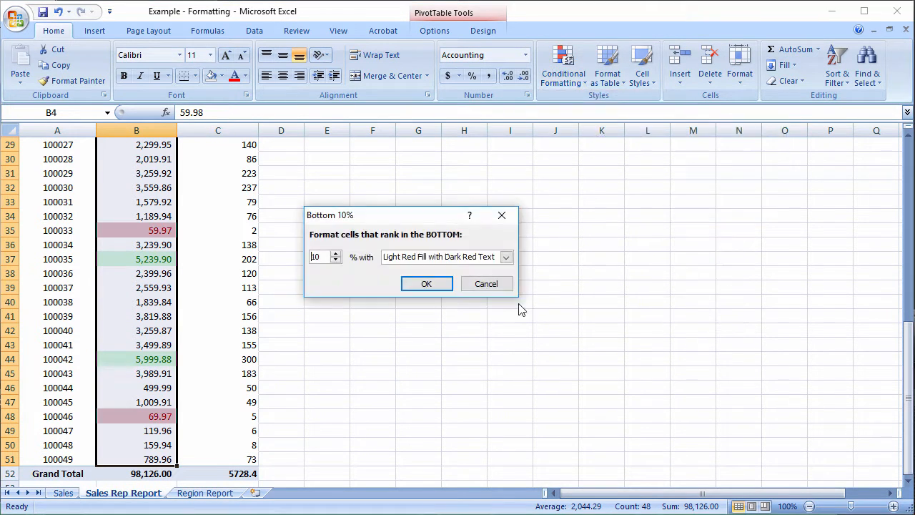
left_click(426, 285)
scroll(259, 435, "up", 9)
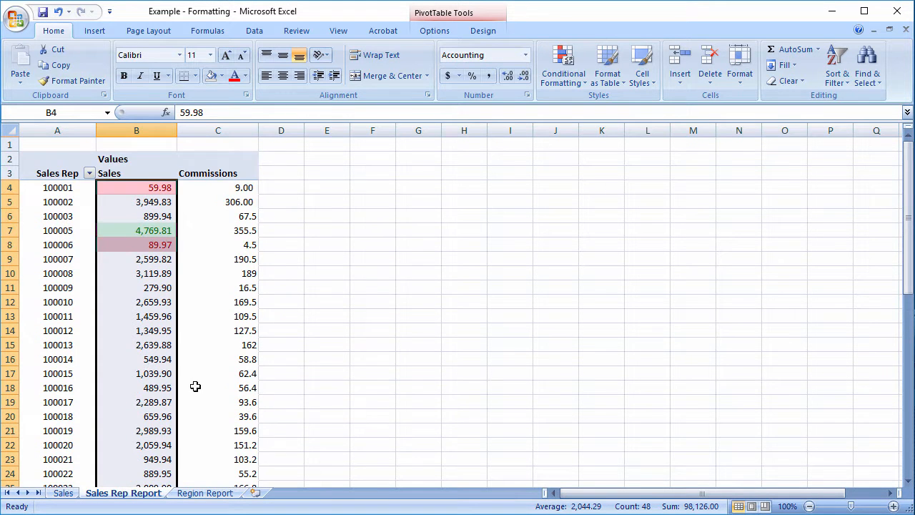
scroll(195, 386, "down", 10)
scroll(227, 378, "up", 10)
mouse_move(229, 392)
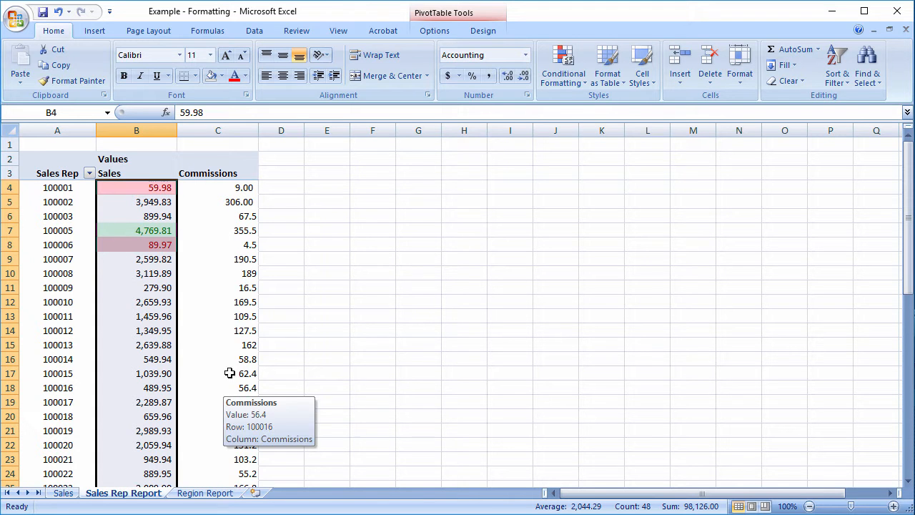
left_click(575, 78)
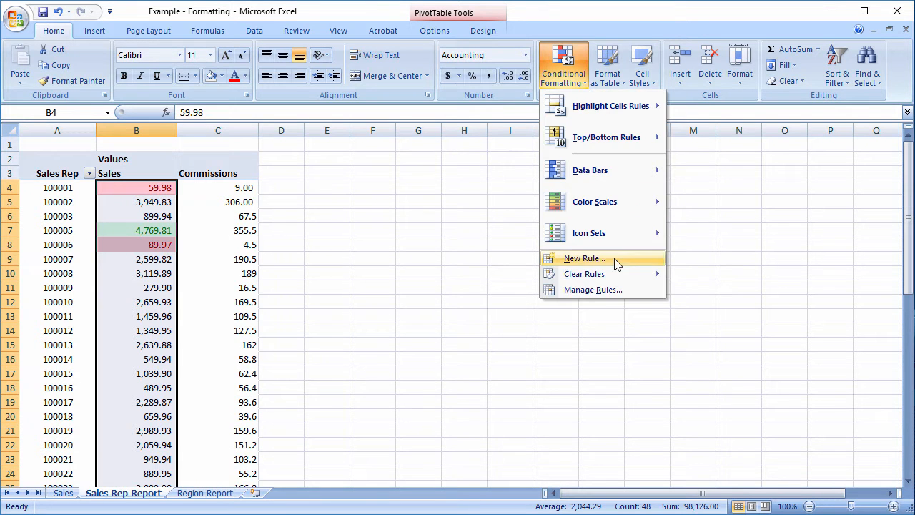
left_click(616, 261)
left_click(556, 415)
Clear the conditional formatting rules from the selected sales values B4 to B51
left_click(564, 72)
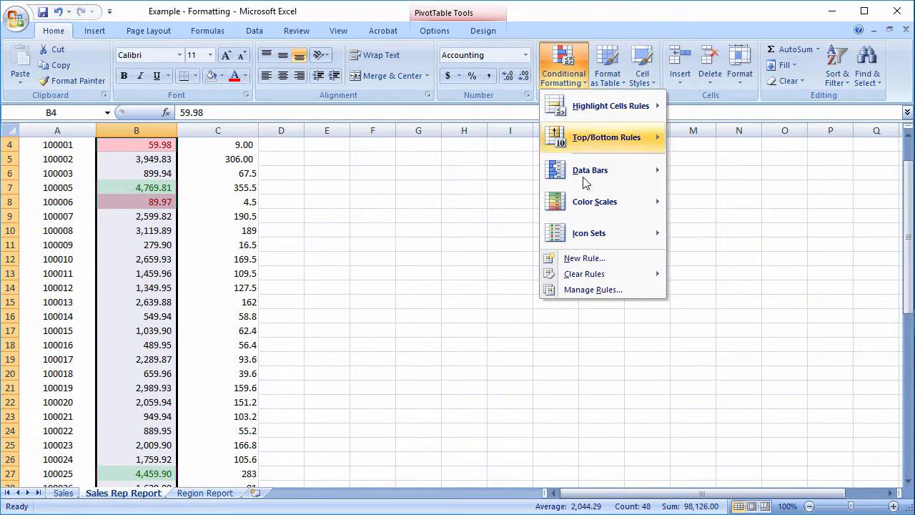
mouse_move(656, 276)
left_click(687, 277)
scroll(468, 246, "up", 1)
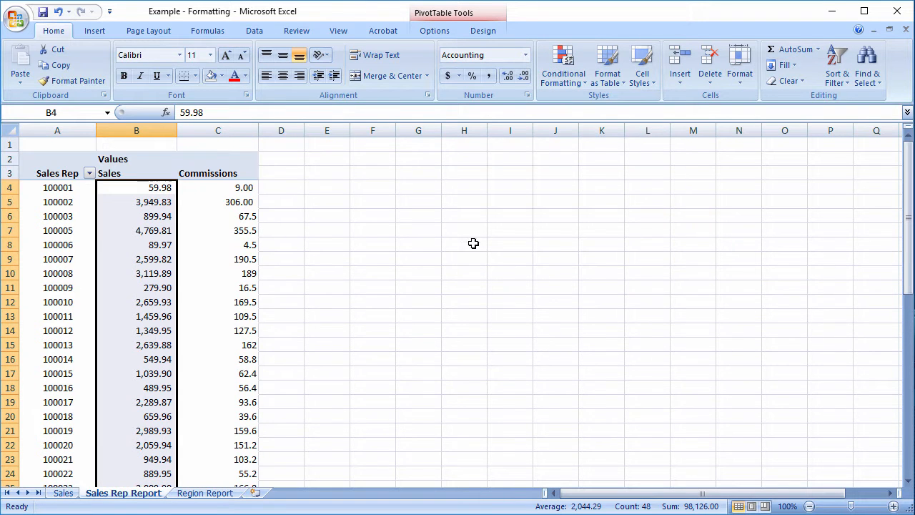
Highlight the top 10 items among the selected sales values with a light red fill and dark red text
left_click(585, 75)
mouse_move(600, 184)
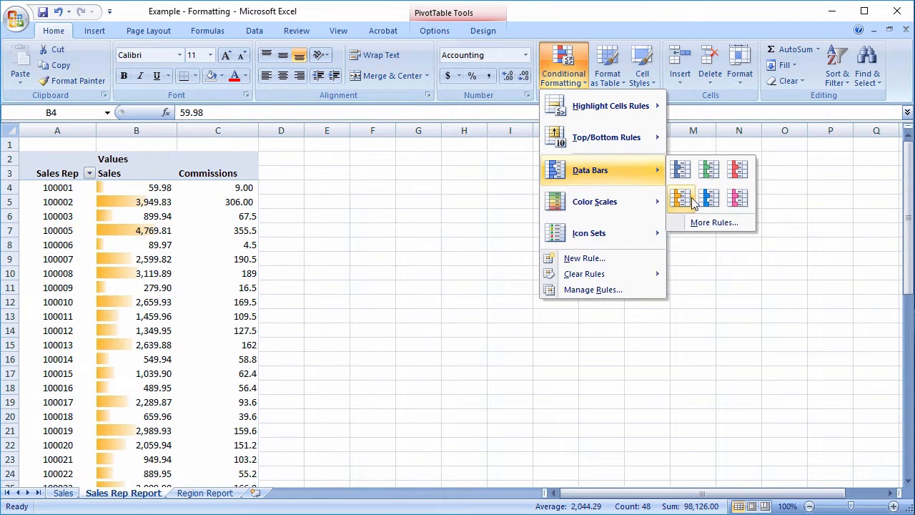
mouse_move(606, 204)
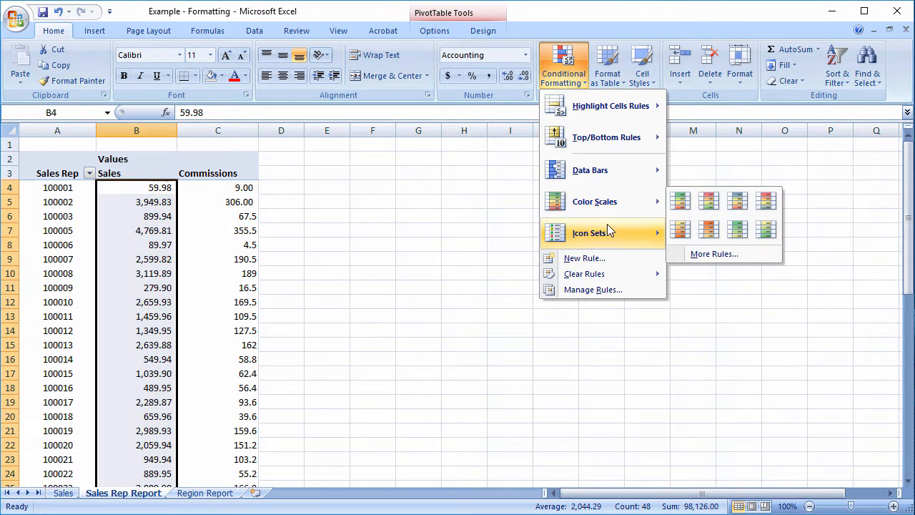
mouse_move(606, 233)
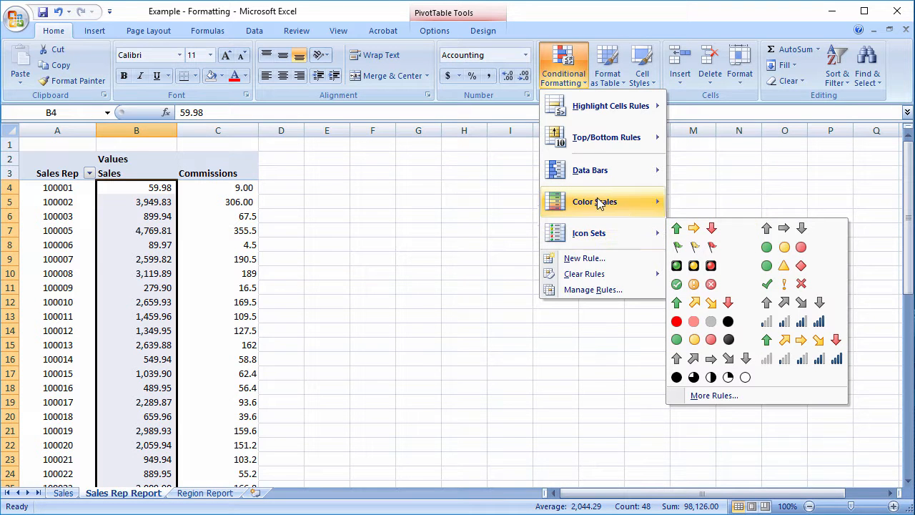
mouse_move(604, 140)
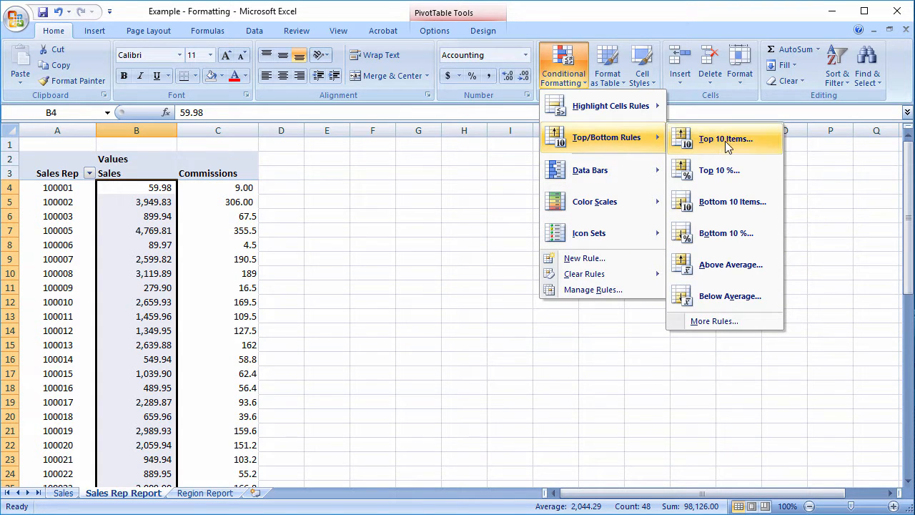
left_click(684, 139)
left_click(429, 284)
Edit the Top 10 rule in the Rules Manager to rank the top 25 values and review the Sales column
left_click(582, 82)
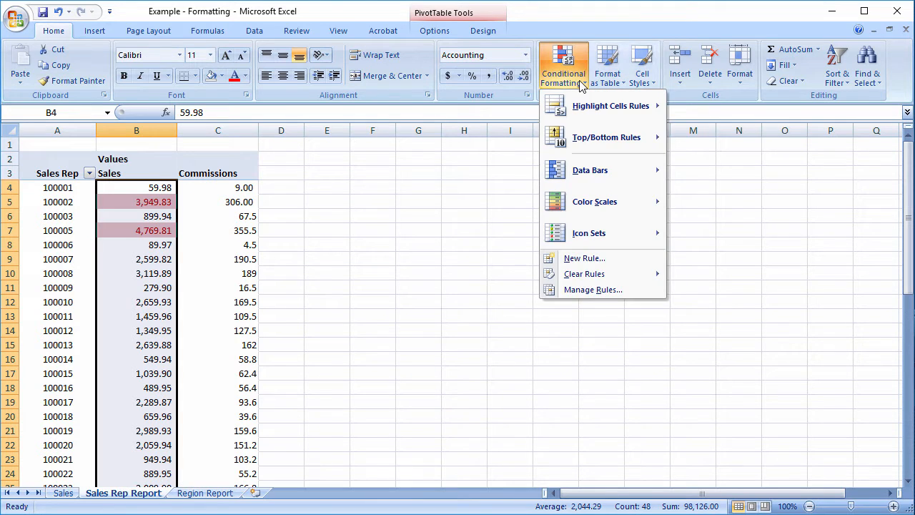
left_click(608, 289)
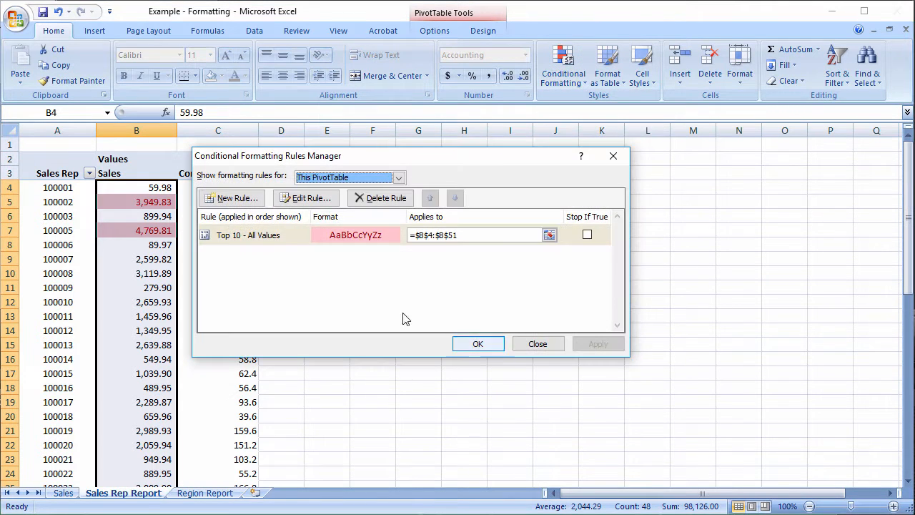
left_click(293, 237)
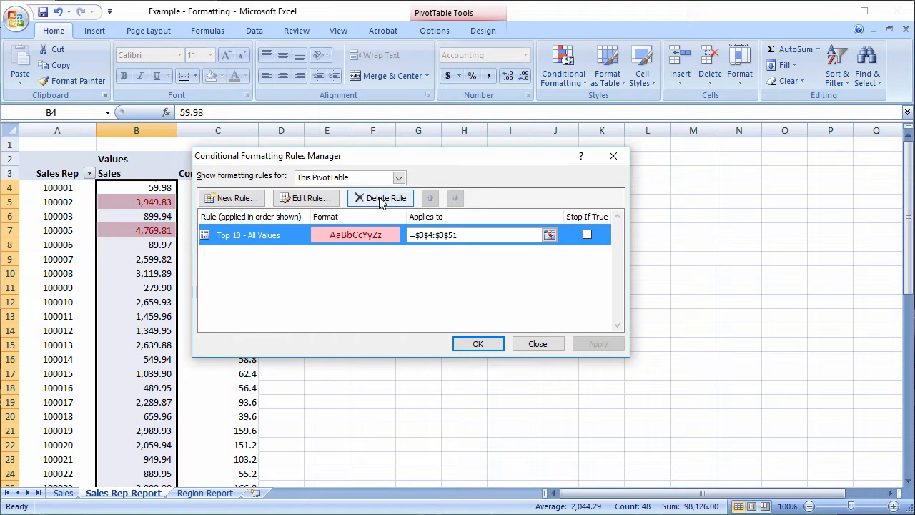
left_click(302, 203)
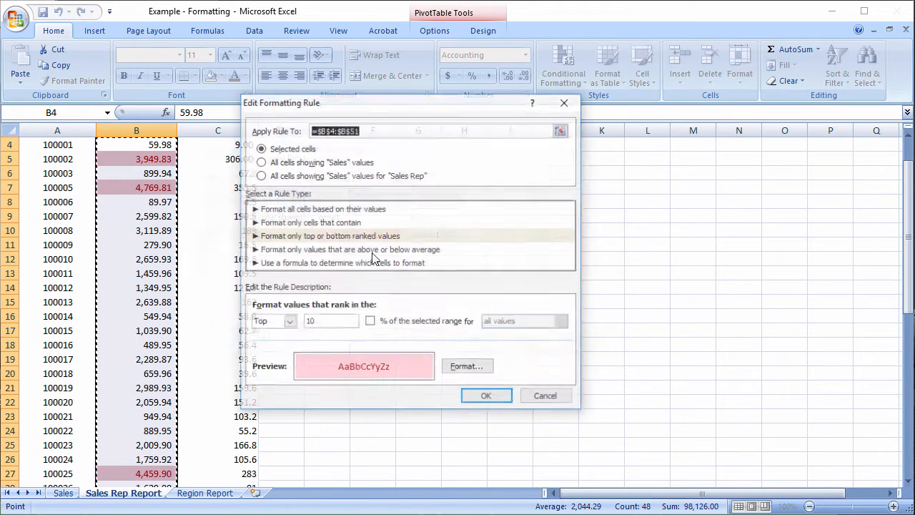
double_click(325, 321)
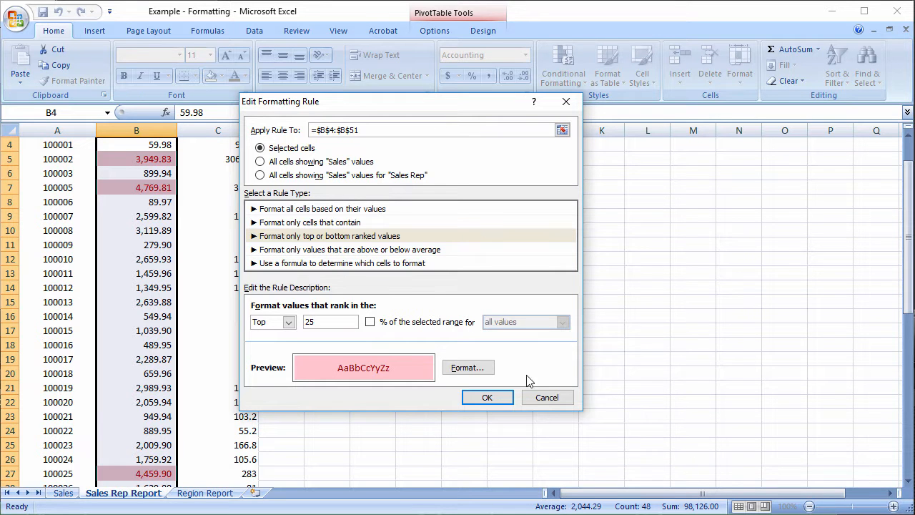
left_click(486, 397)
left_click(475, 344)
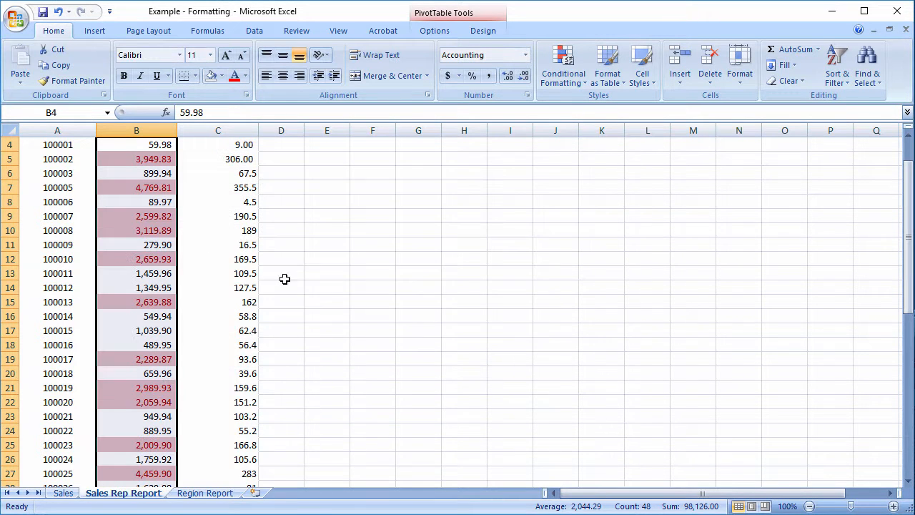
scroll(179, 279, "up", 1)
scroll(168, 286, "down", 9)
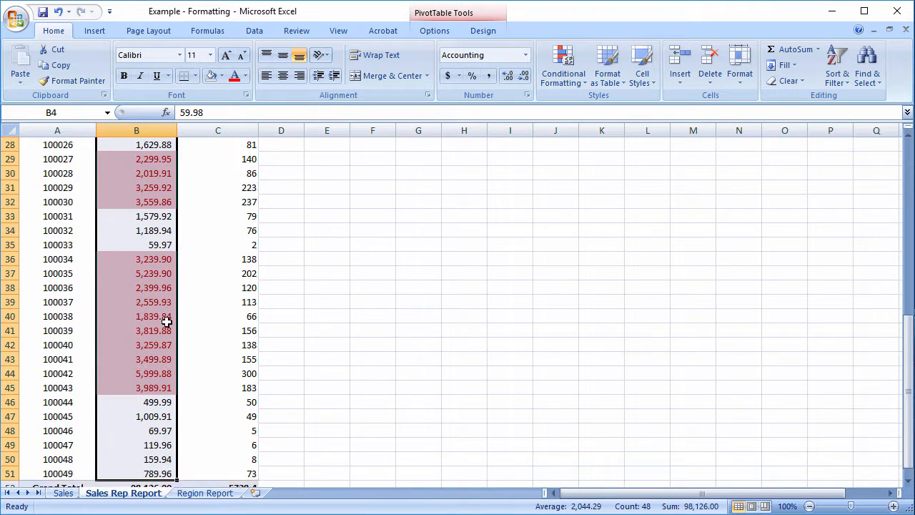
scroll(166, 322, "down", 2)
scroll(167, 321, "up", 11)
Open the Top 25 rule for editing and compare the rule types, ending on Format only top or bottom ranked values
left_click(582, 87)
left_click(593, 289)
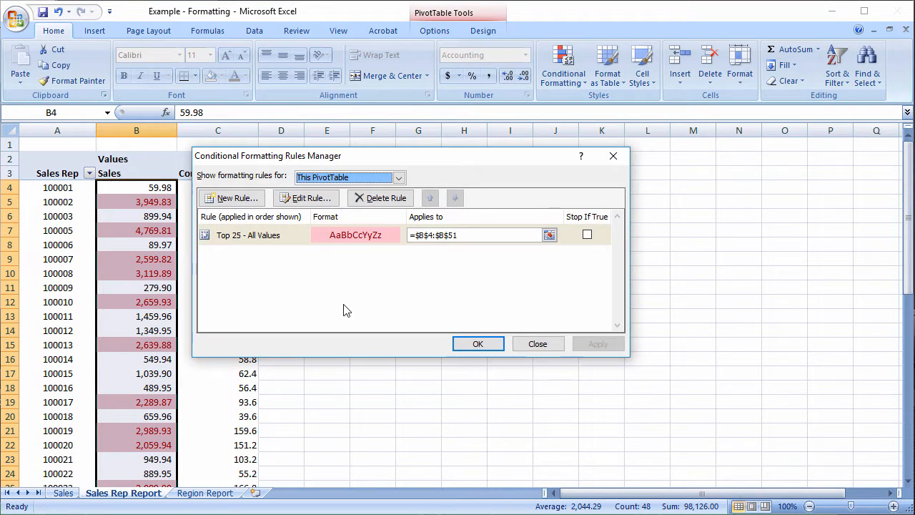
left_click(303, 198)
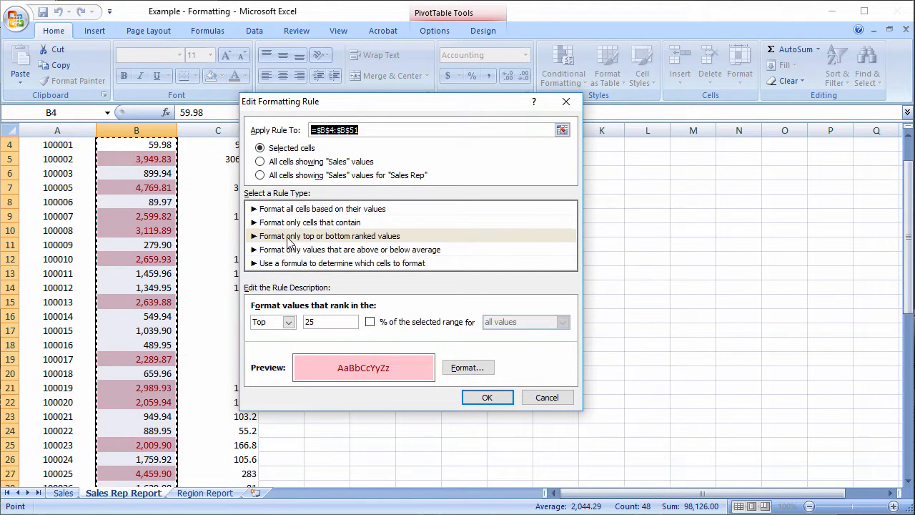
left_click(311, 222)
left_click(323, 208)
left_click(325, 237)
left_click(327, 250)
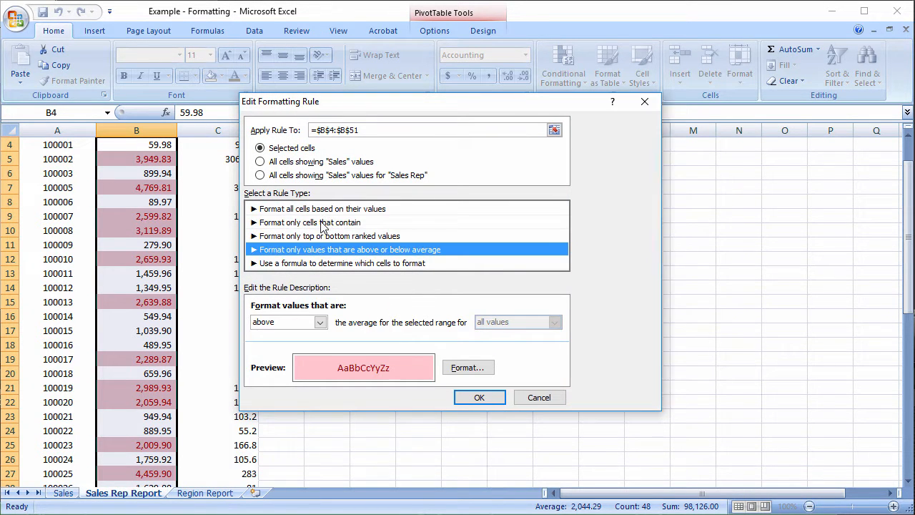
left_click(325, 222)
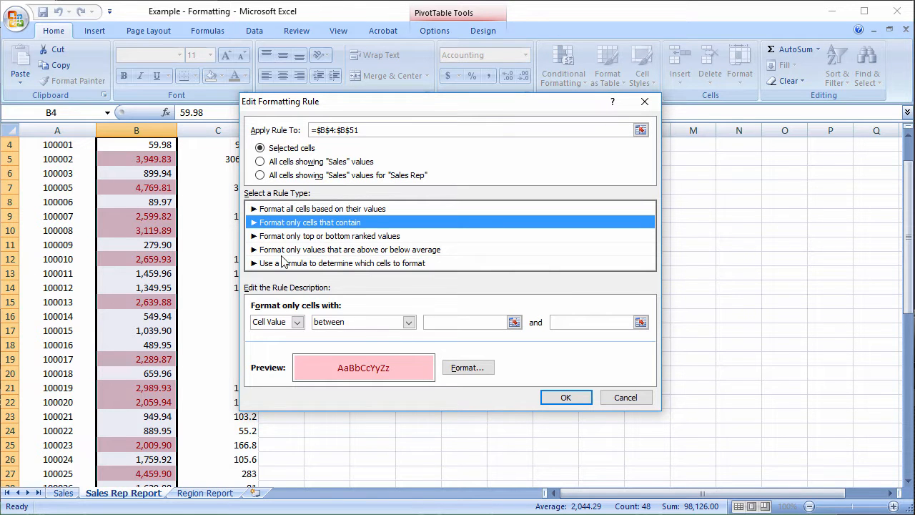
left_click(343, 236)
Make the rule format the top 25% of the selected range and review the Sales column
left_click_drag(328, 319, 310, 322)
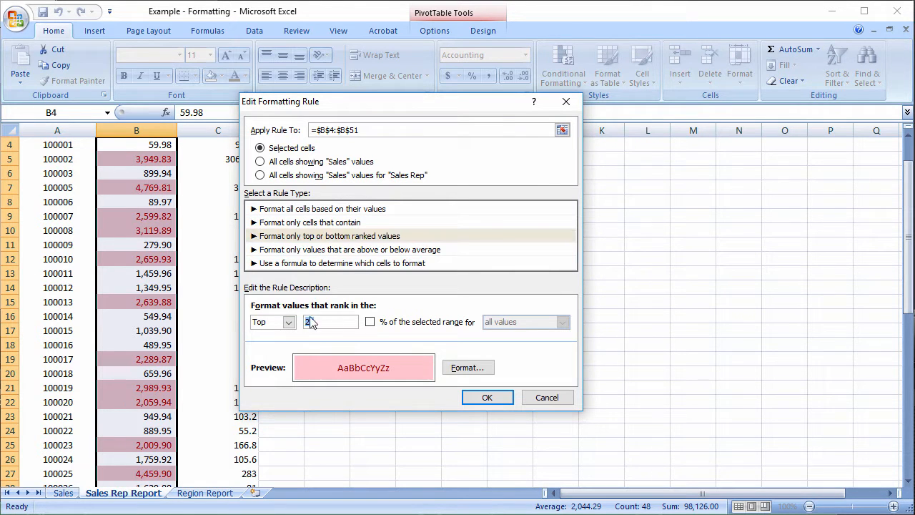
left_click(370, 322)
left_click(486, 397)
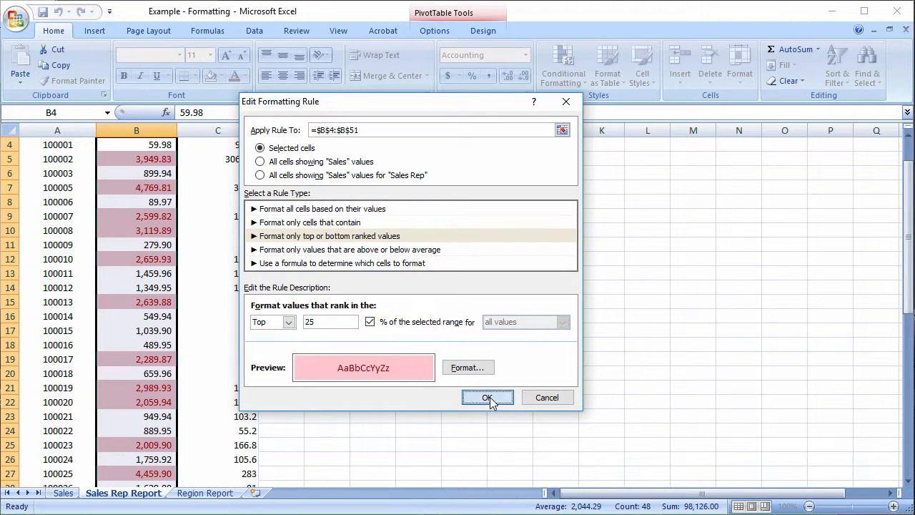
left_click(476, 343)
scroll(322, 352, "up", 1)
scroll(443, 318, "down", 2)
scroll(445, 316, "up", 2)
Check which rules the Conditional Formatting Rules Manager lists for this PivotTable and close it without changes
left_click(580, 85)
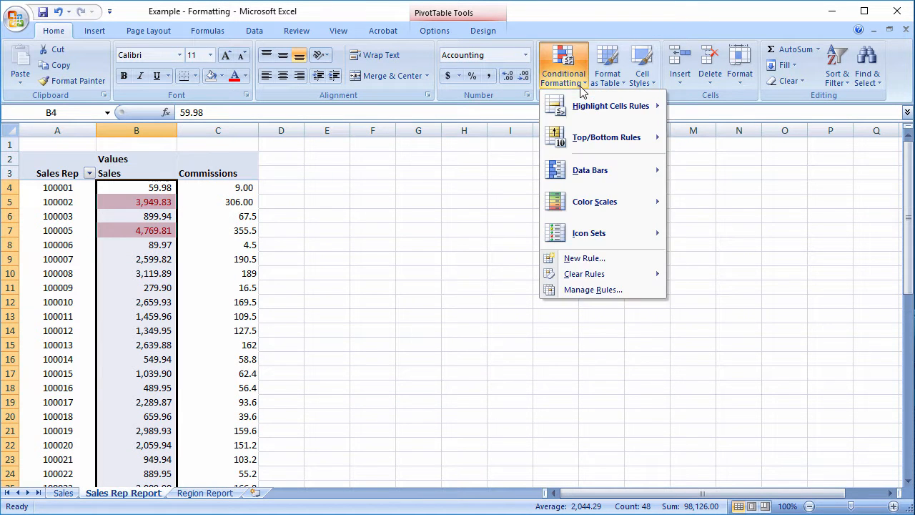
left_click(597, 291)
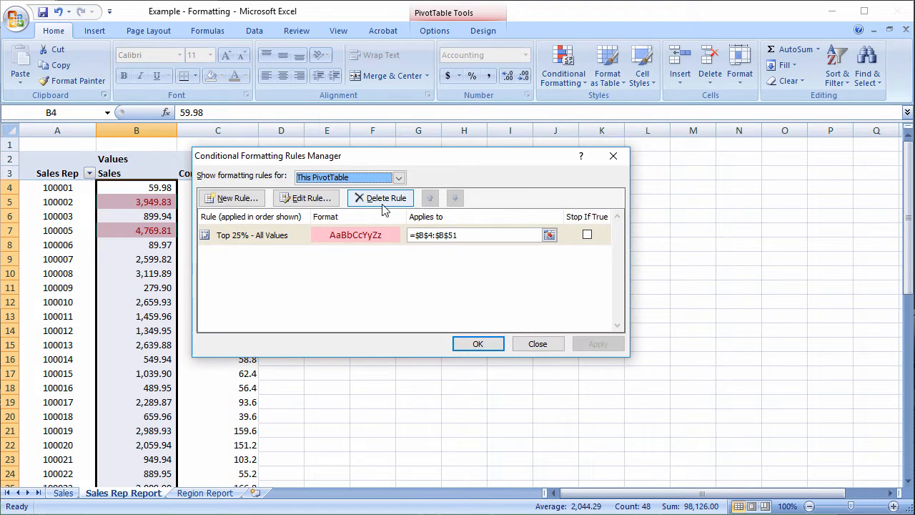
left_click(538, 344)
Add a rule to B4 to B51 for values 1 std dev above the average, without setting a format, and review the column
left_click(572, 79)
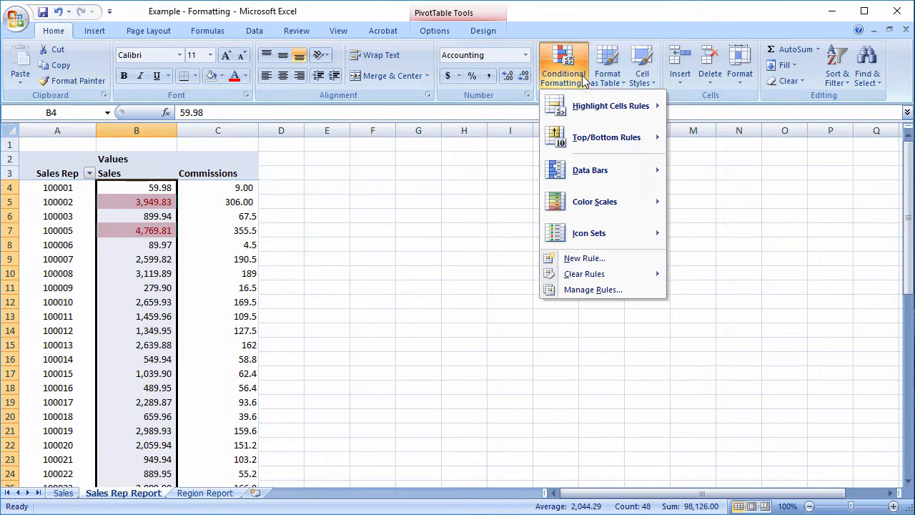
left_click(586, 259)
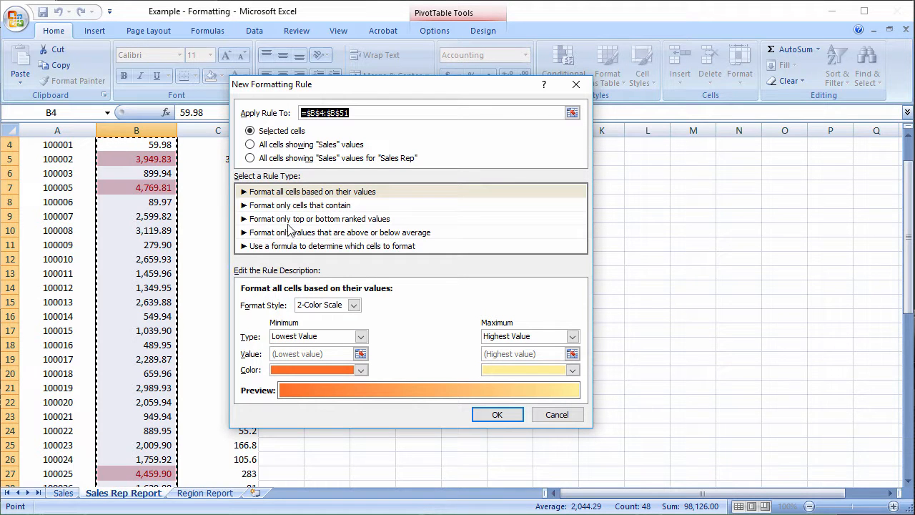
left_click(336, 246)
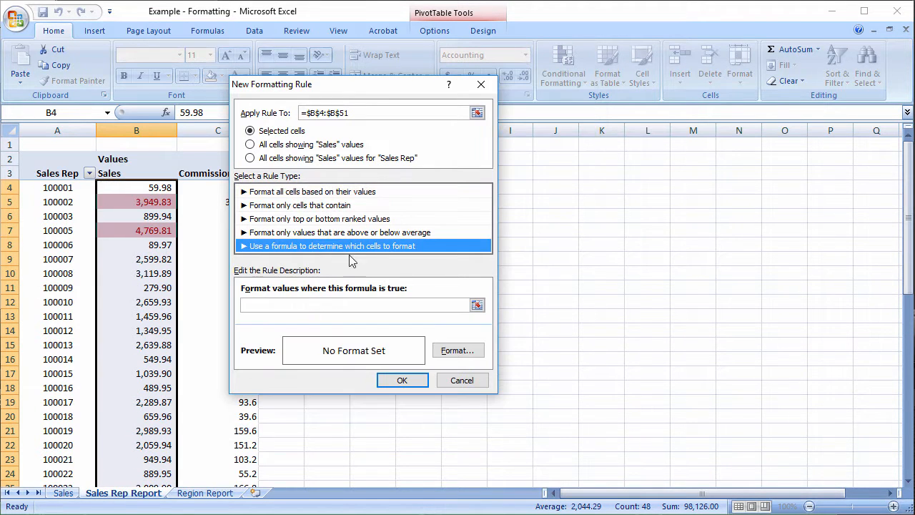
left_click(295, 234)
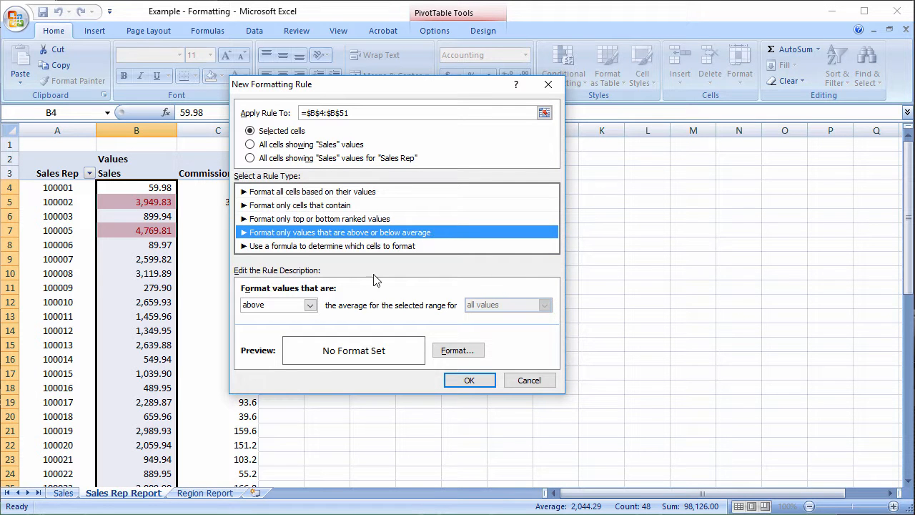
left_click(309, 304)
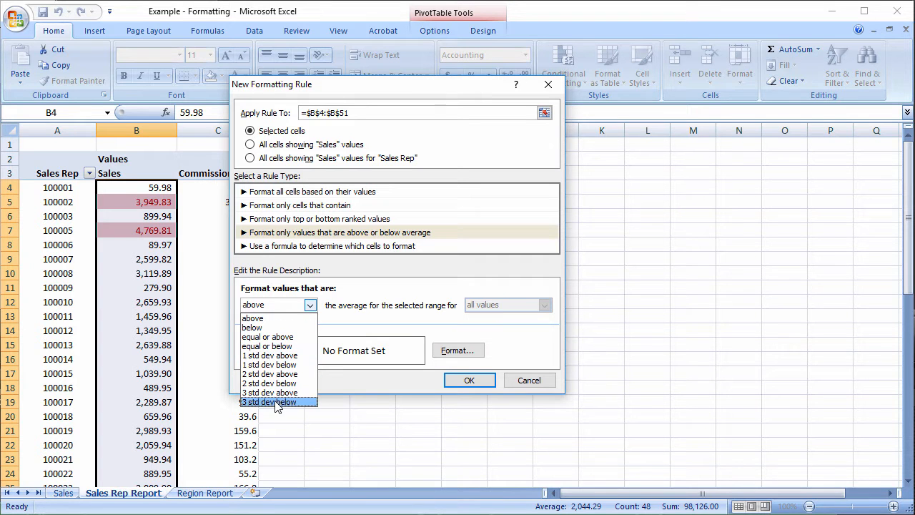
left_click(276, 356)
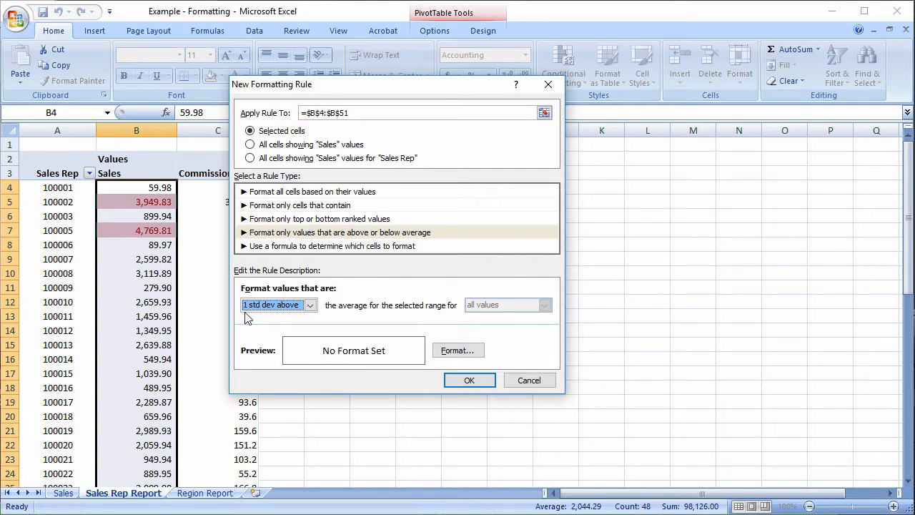
left_click(467, 378)
scroll(173, 314, "down", 10)
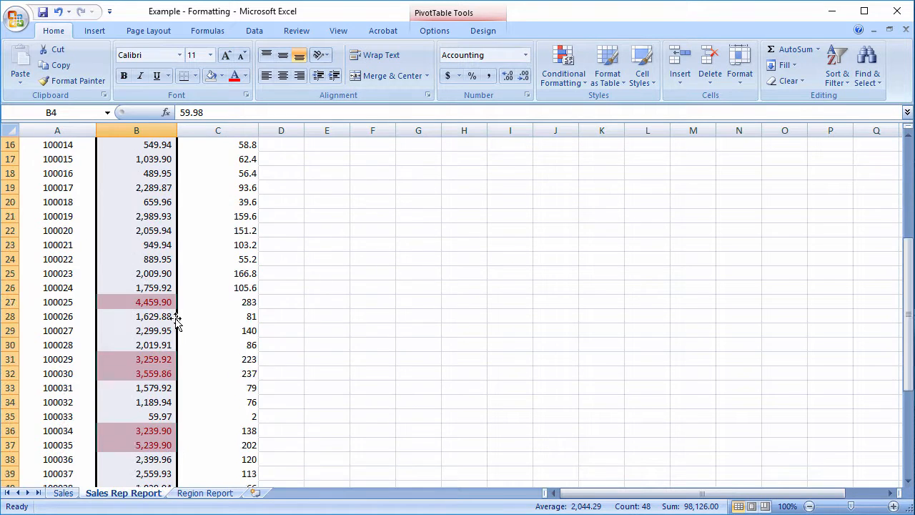
scroll(173, 315, "up", 10)
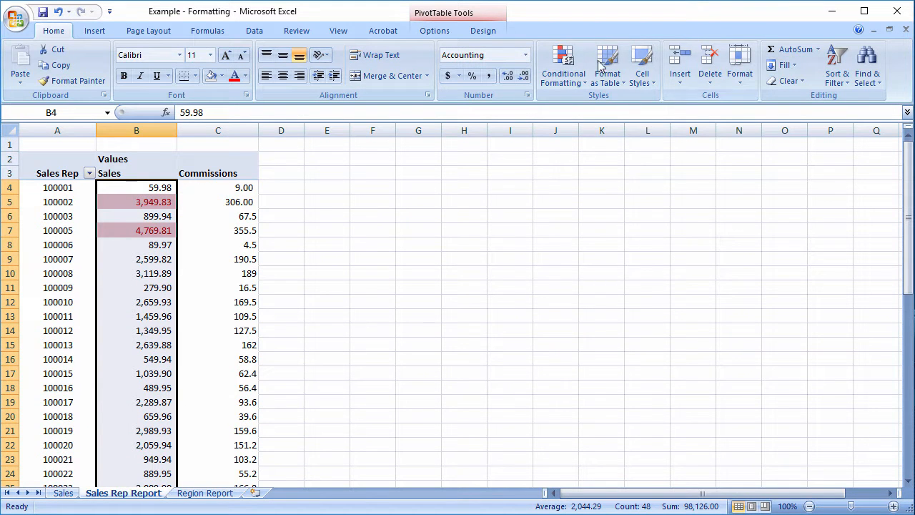
Compare the 1 std dev above average and Top 25% rules in the Conditional Formatting Rules Manager
left_click(578, 79)
left_click(592, 290)
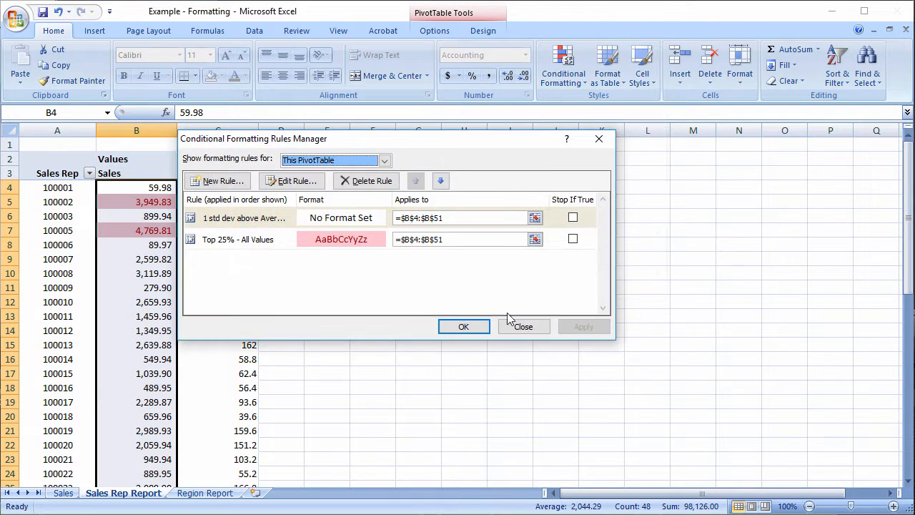
left_click(361, 243)
left_click(280, 220)
left_click(261, 241)
left_click(261, 219)
left_click(259, 243)
Delete the 1 std dev above average rule, apply the change and review the Sales column
left_click(319, 221)
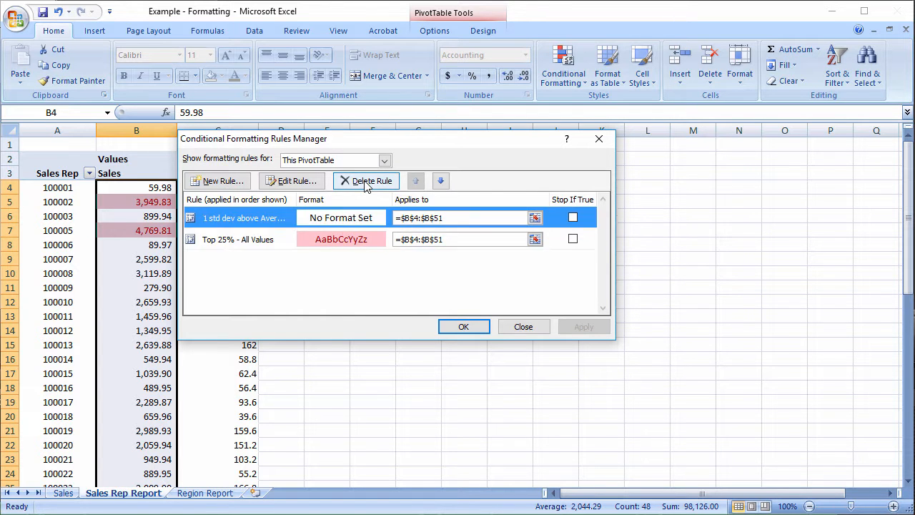
key("Delete")
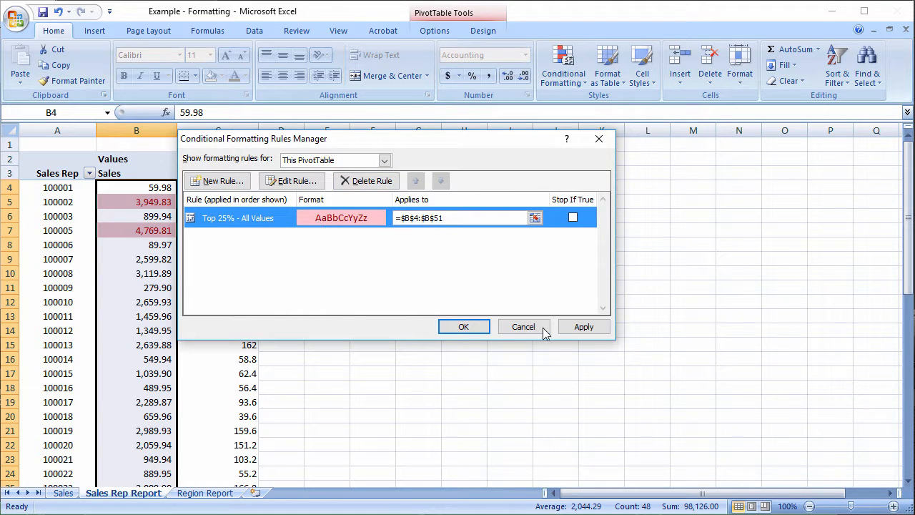
left_click(584, 327)
left_click(463, 326)
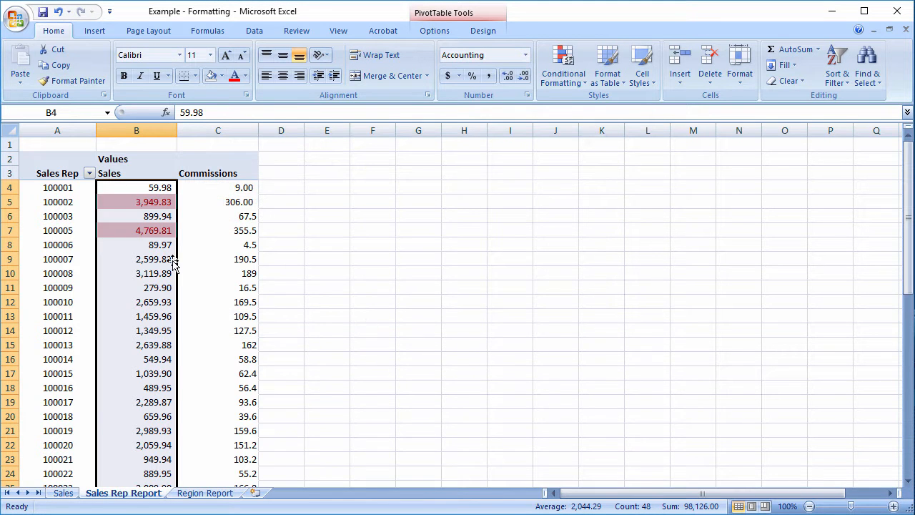
scroll(174, 263, "down", 12)
scroll(180, 344, "up", 11)
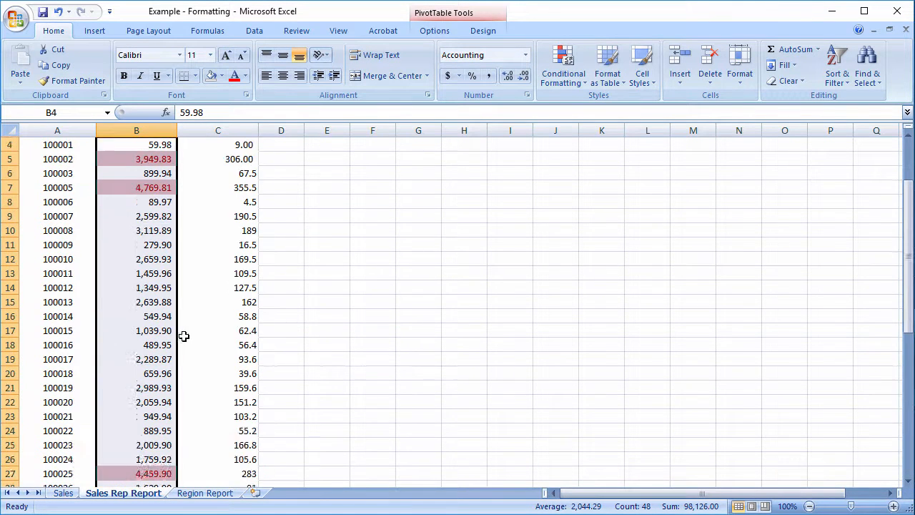
scroll(184, 336, "up", 1)
Start a new formatting rule for B4 to B51 with the type Format only cells that contain
left_click(565, 72)
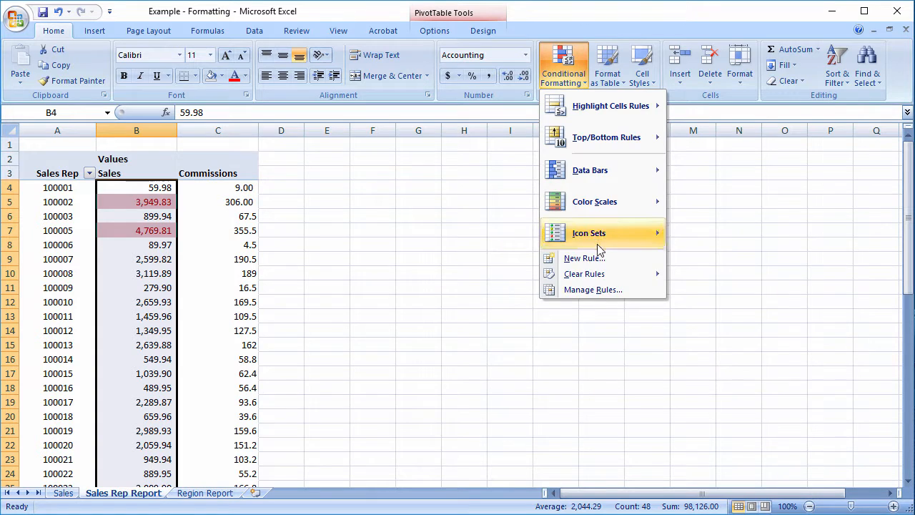
left_click(622, 259)
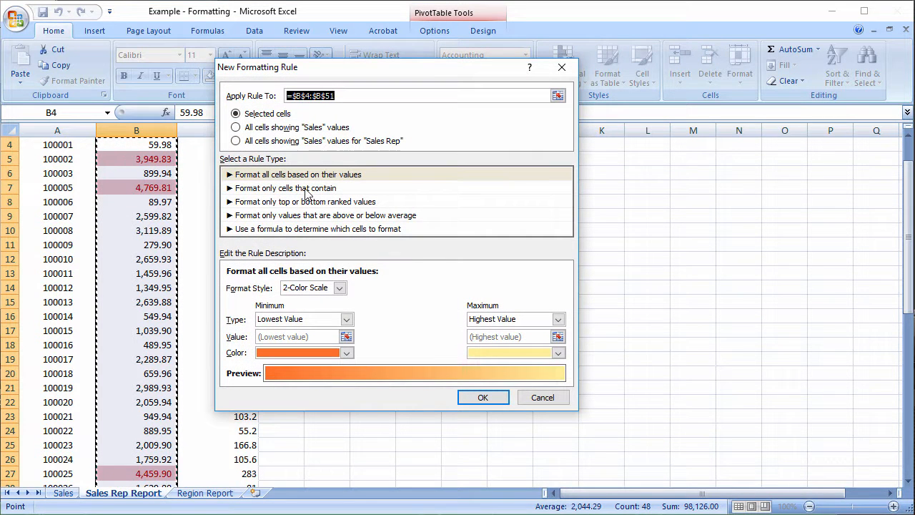
left_click(307, 190)
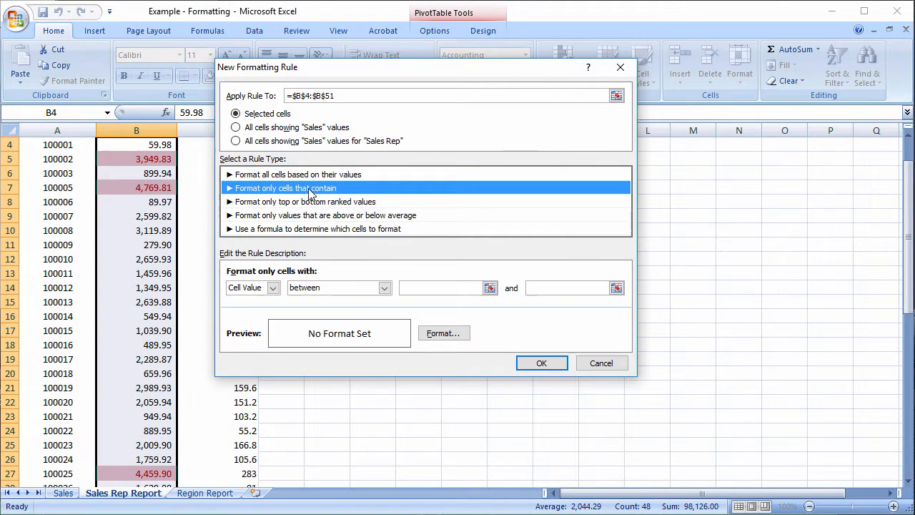